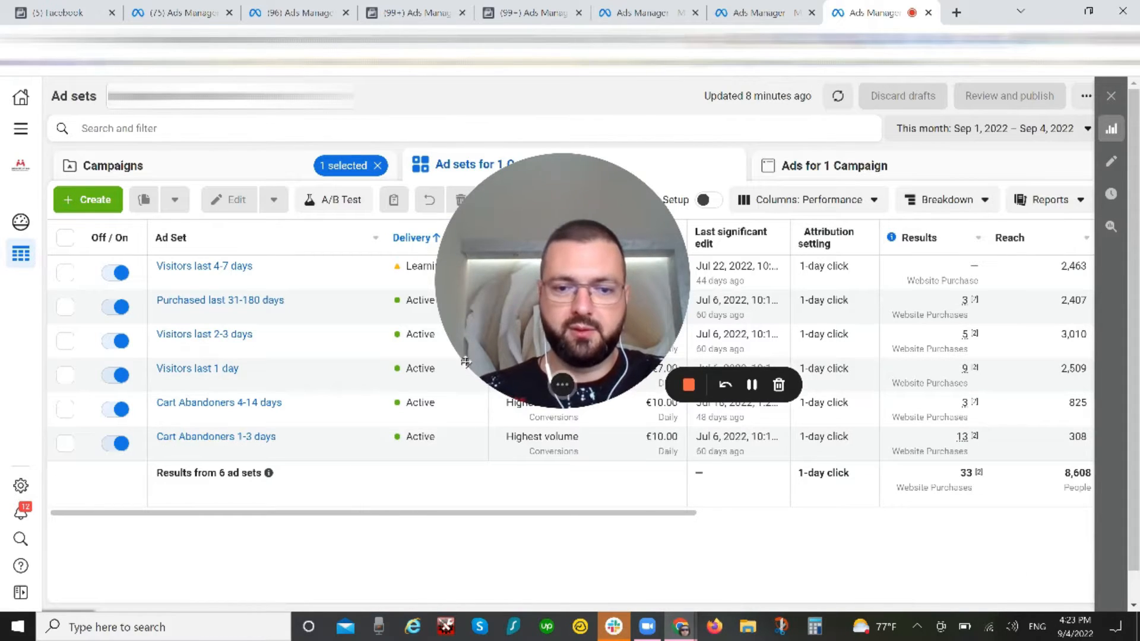
drag(561, 321, 88, 565)
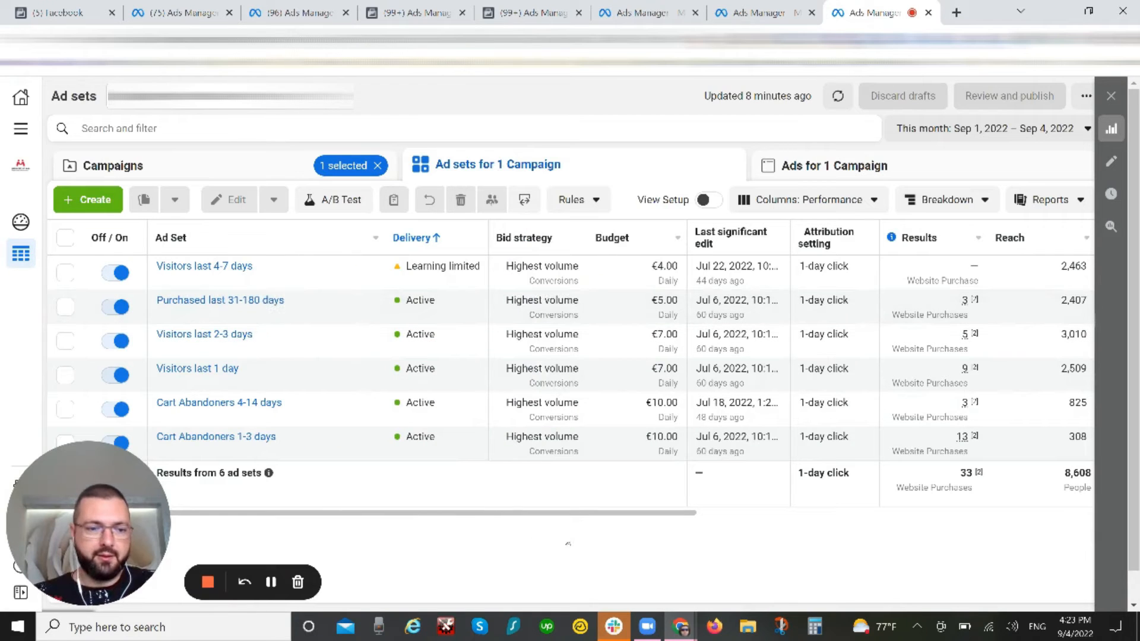
drag(78, 512, 158, 510)
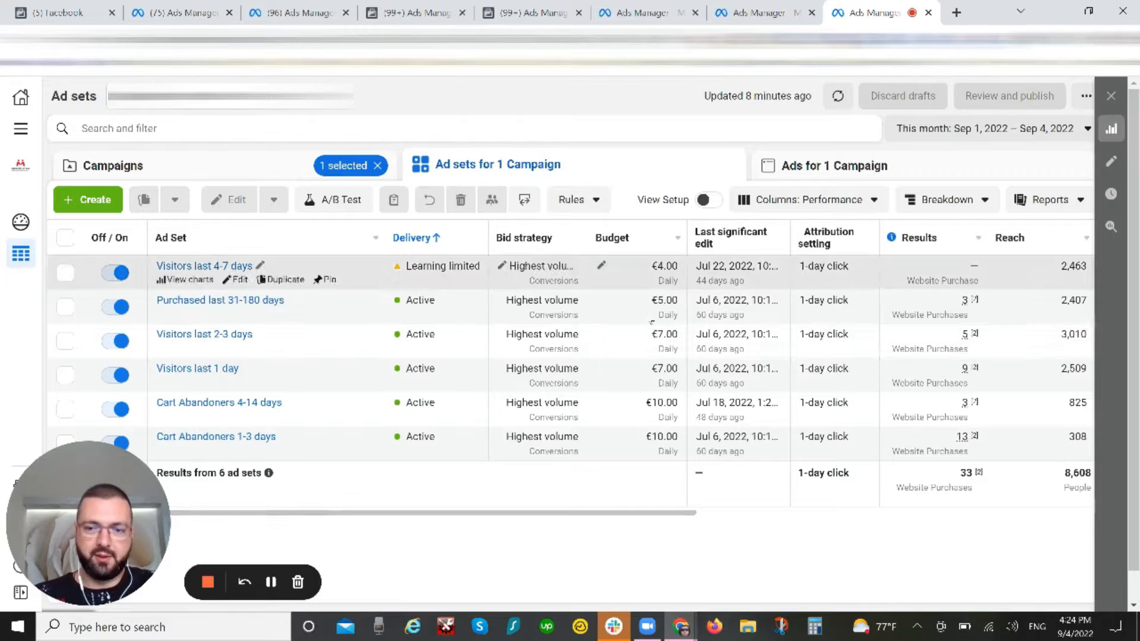
Step: Set the ad set report's date range to Last 7 days and review the cost per result and amount spent
click(1009, 128)
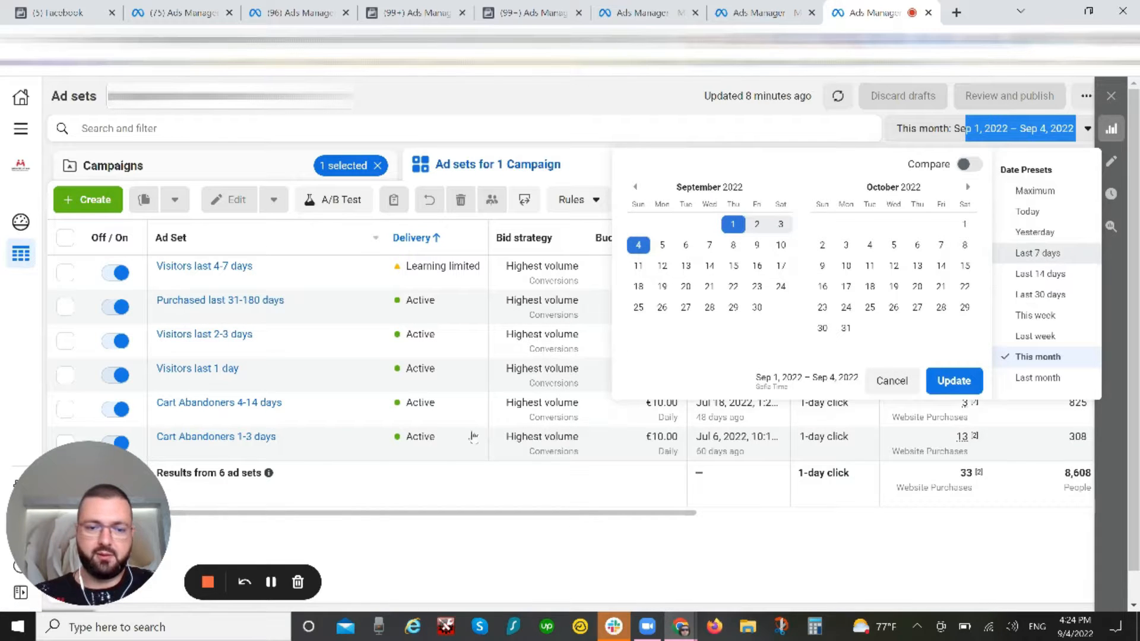
click(1039, 252)
drag(374, 526, 777, 524)
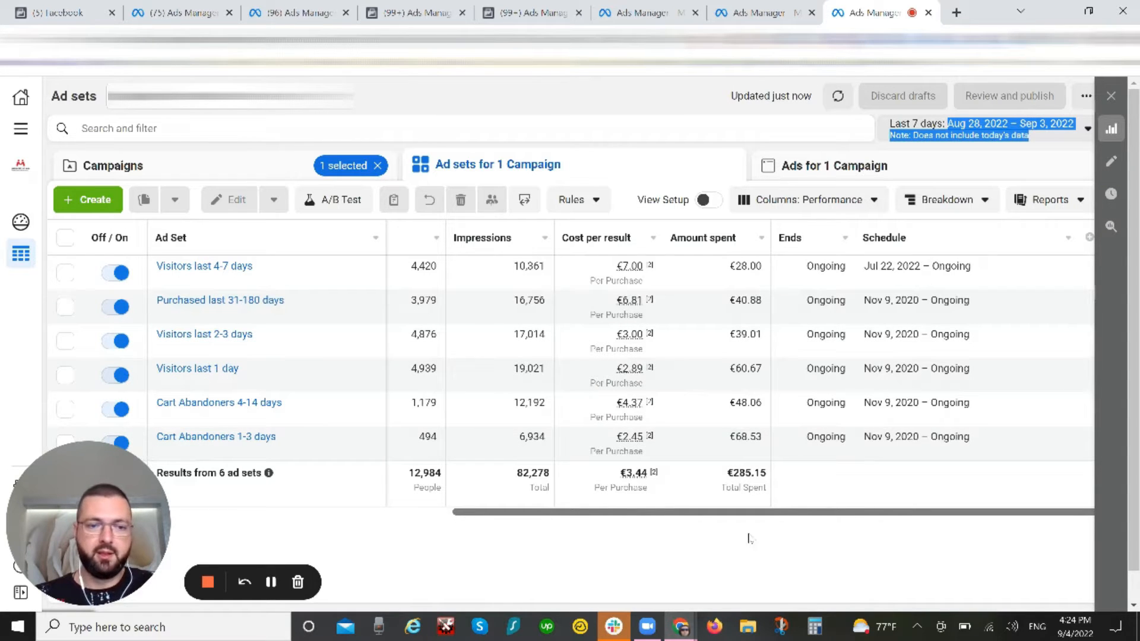
drag(842, 516, 262, 536)
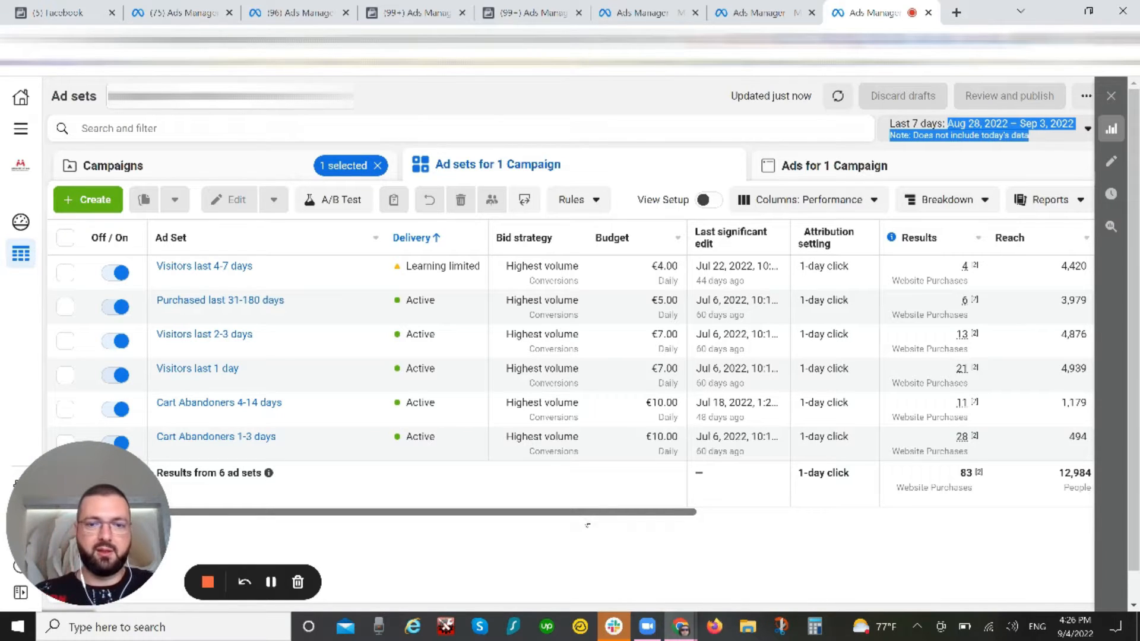
Step: Open the active HM: General RMKT - Original ad set in the other account for editing and review its included and excluded custom audiences
key(ctrl+shift+Tab)
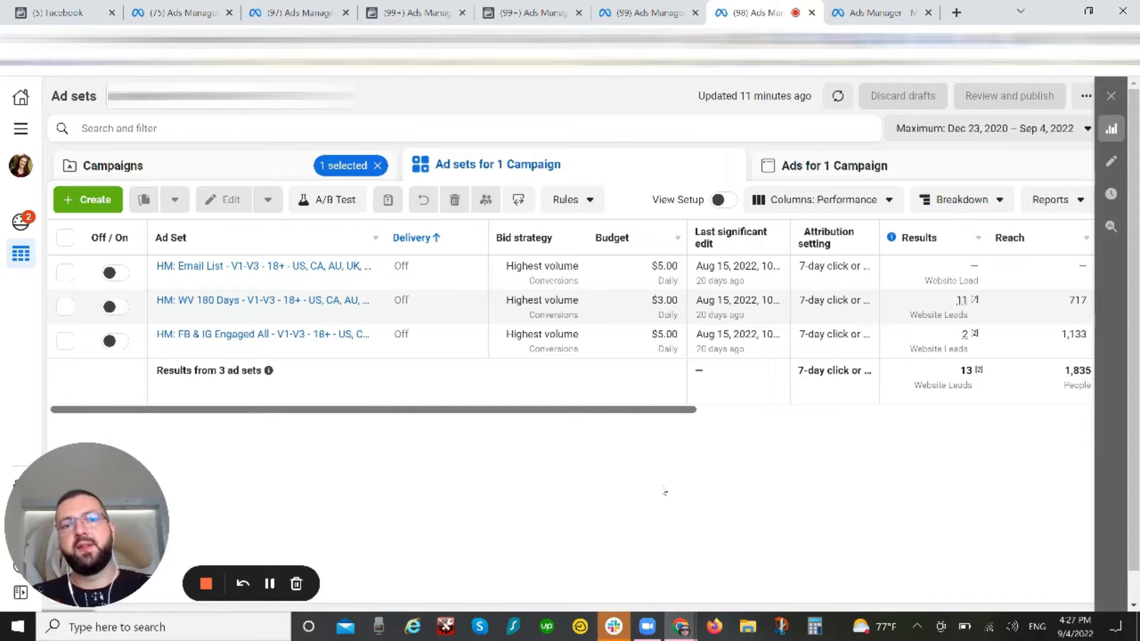
click(654, 12)
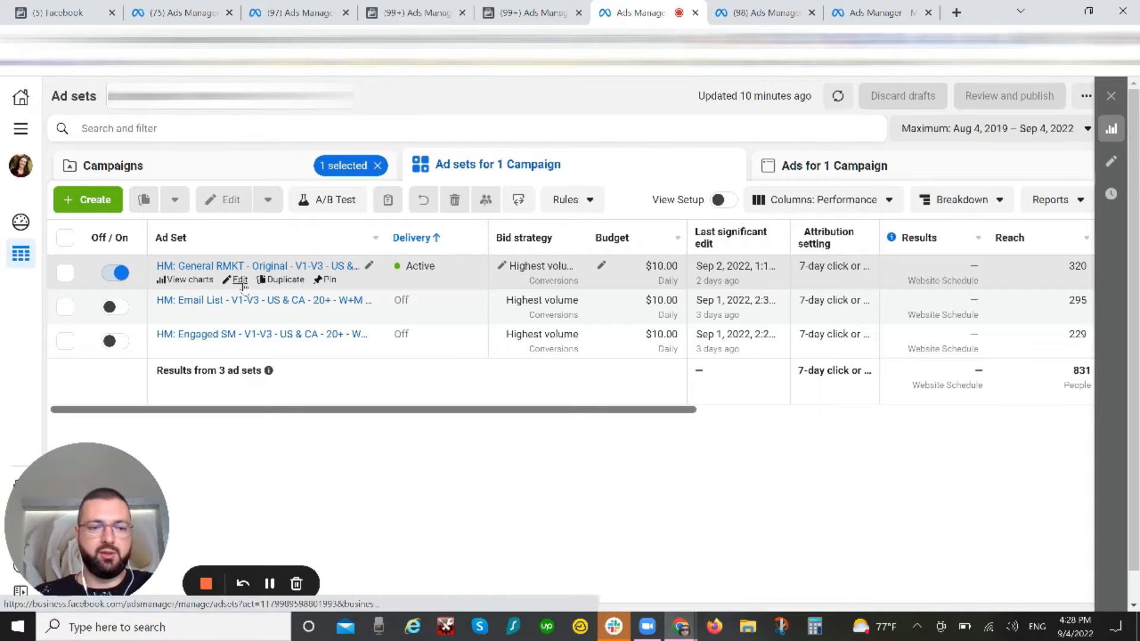
click(240, 279)
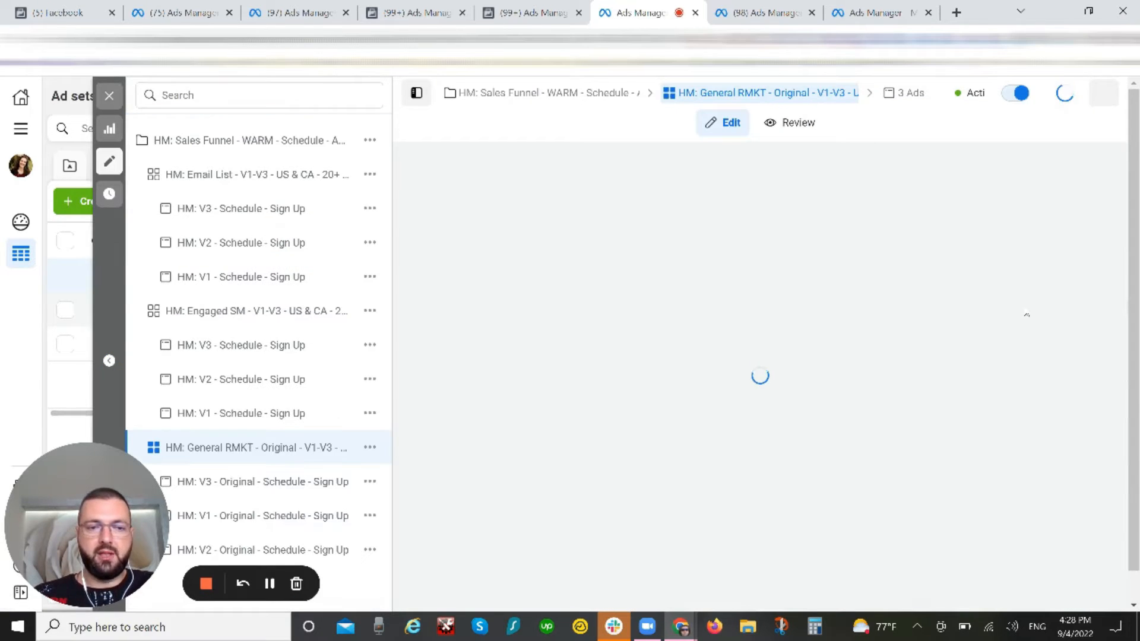
scroll(765, 365, down, 15)
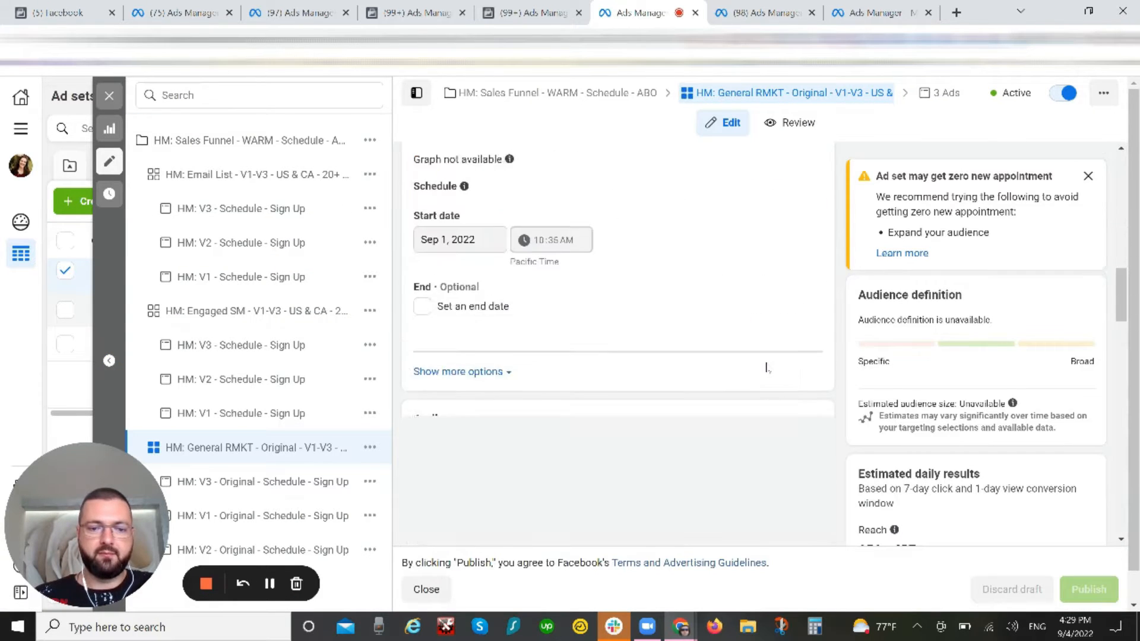
scroll(765, 365, down, 3)
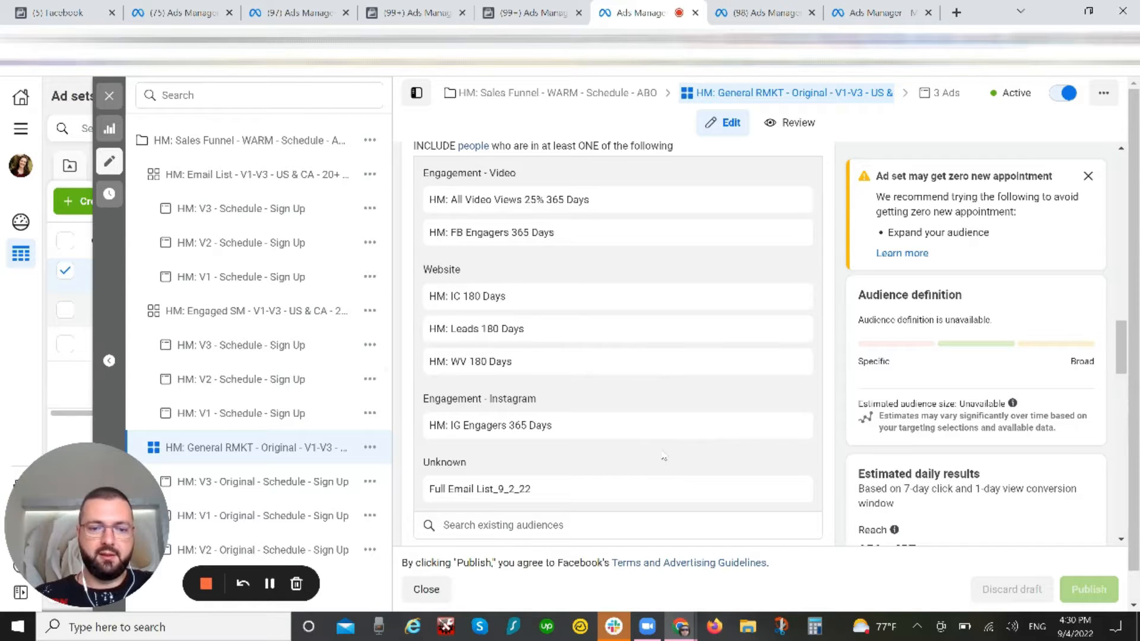
scroll(664, 456, down, 1)
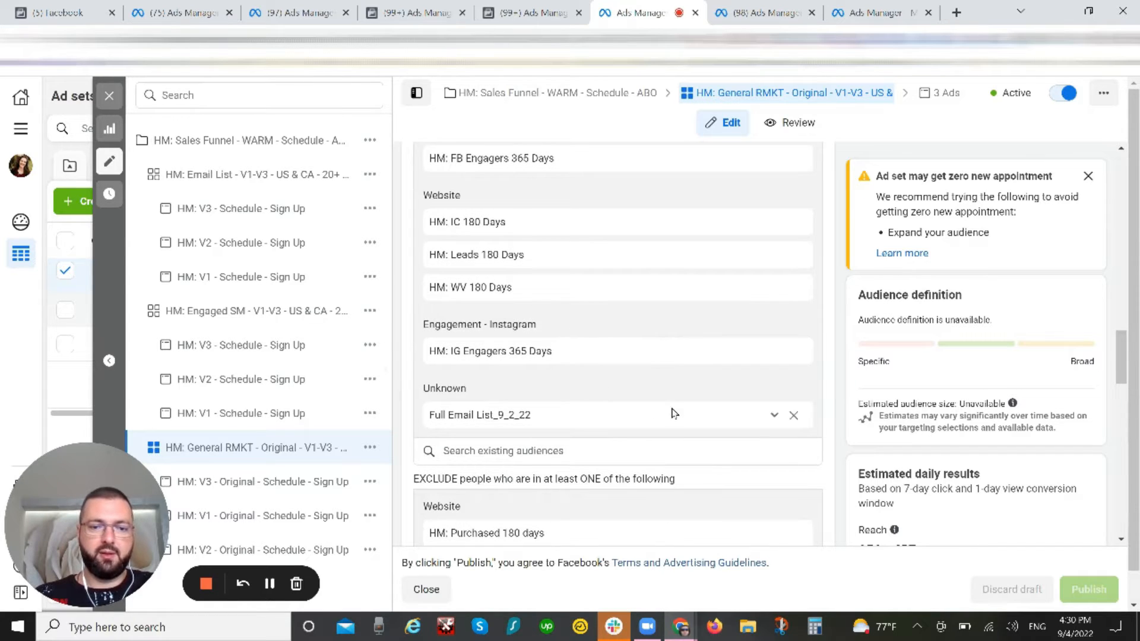
scroll(644, 421, down, 2)
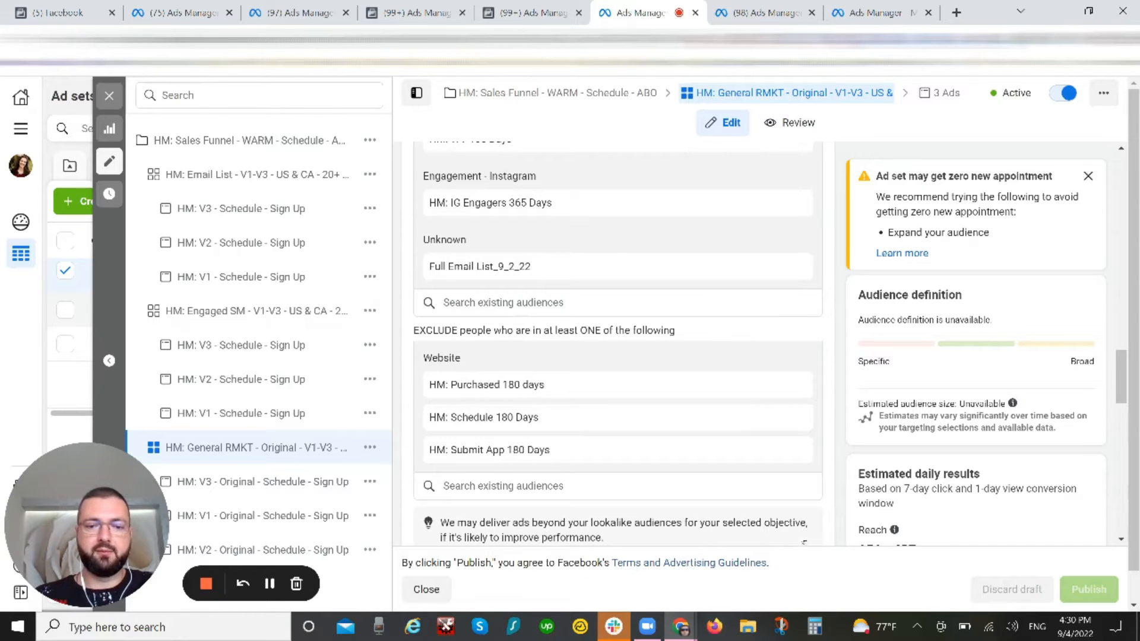
scroll(617, 356, up, 5)
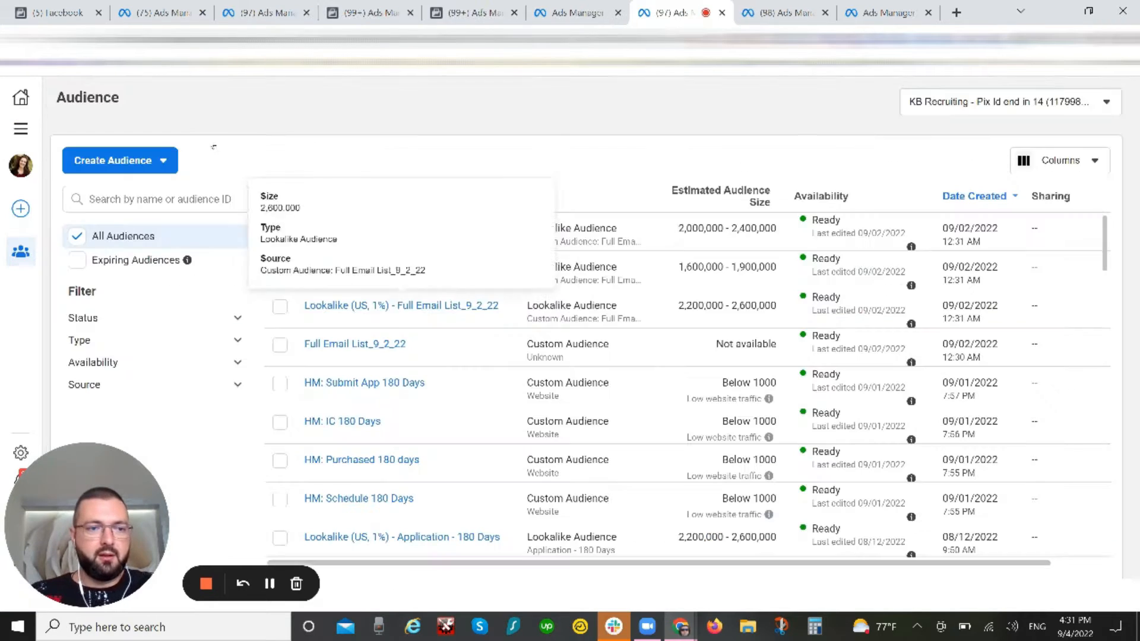
Step: Start a new custom audience with Facebook page as its source
click(147, 161)
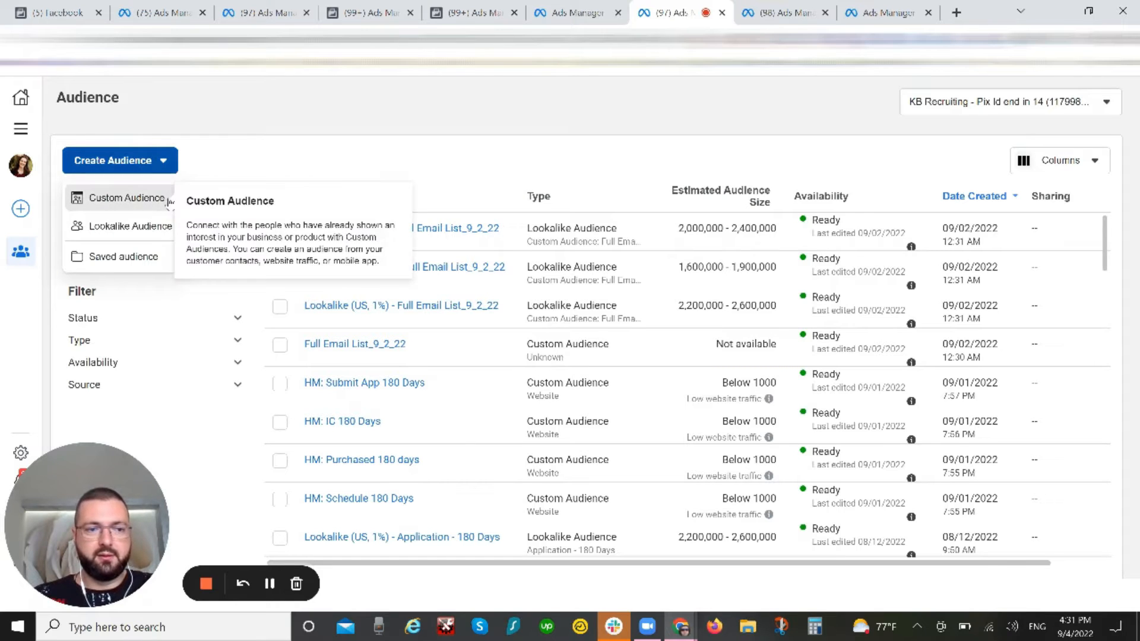
click(136, 197)
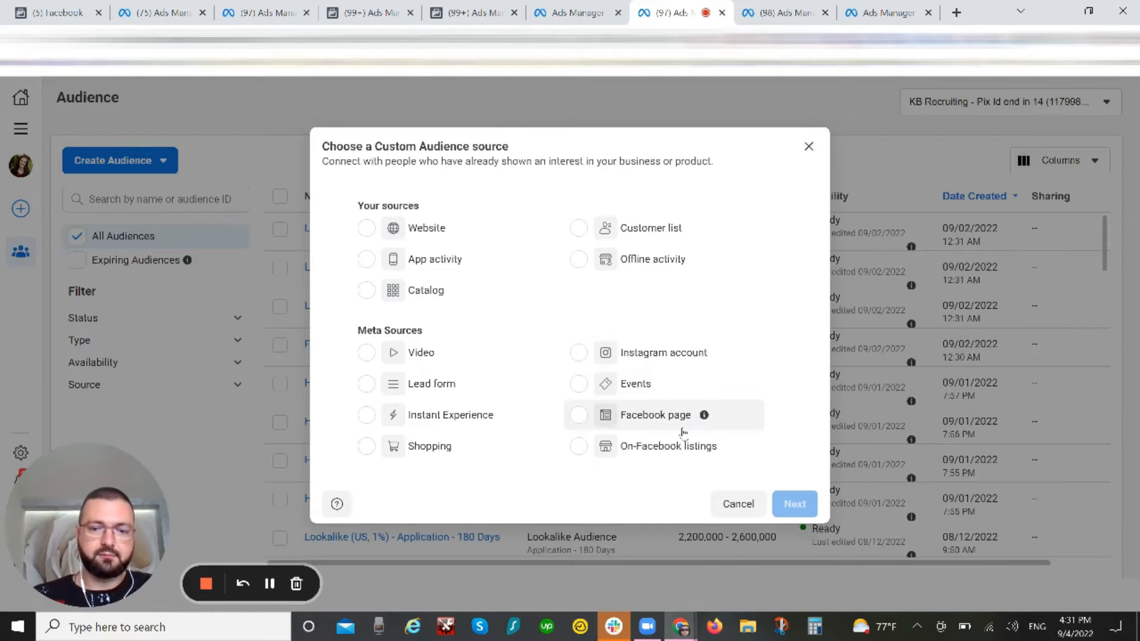
click(576, 417)
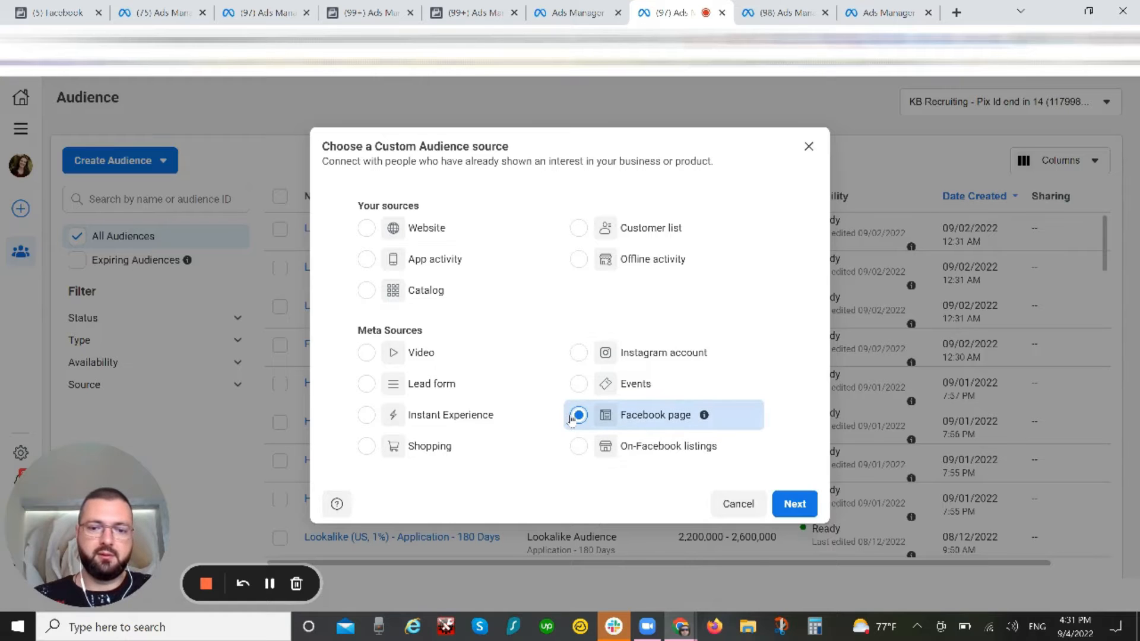
click(794, 505)
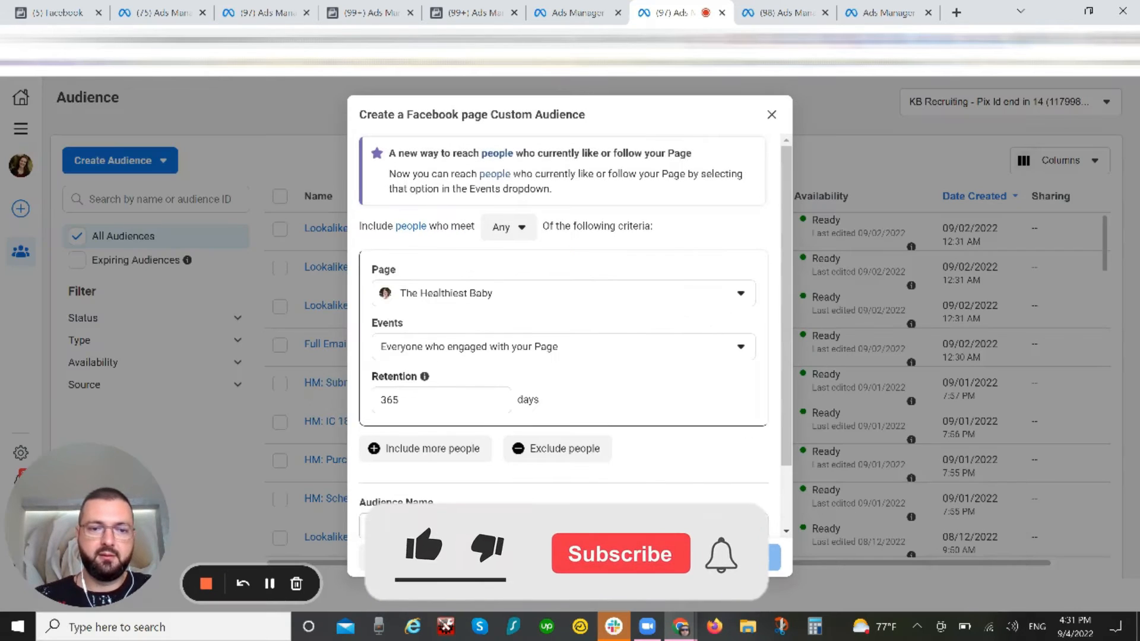
Step: Check the available page events and make the audience include people who meet All of the criteria
scroll(601, 287, down, 1)
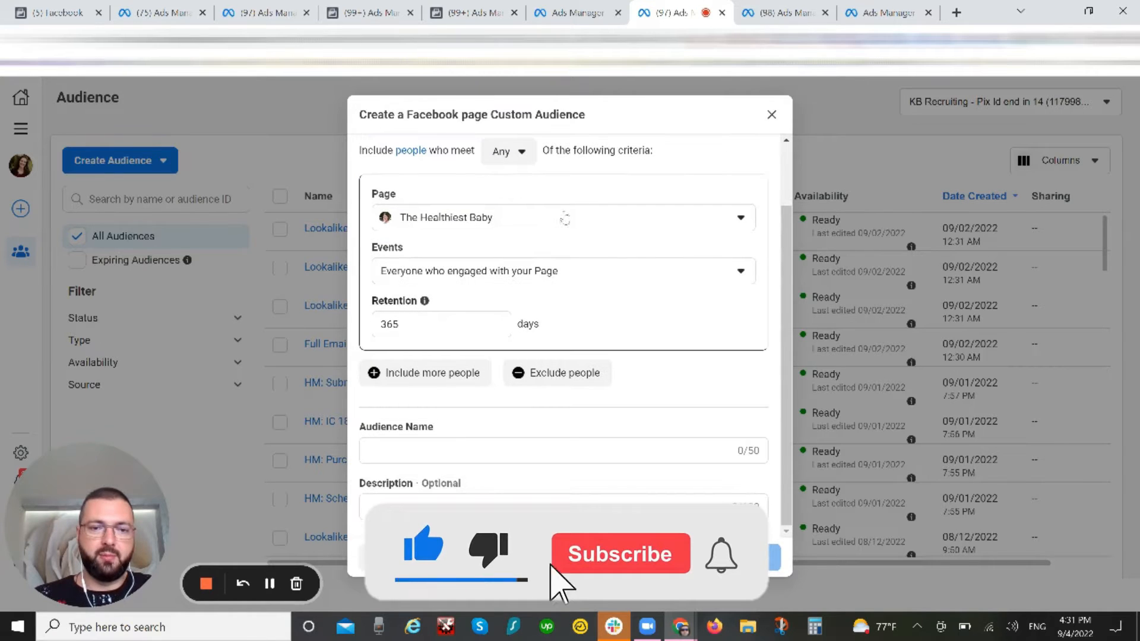
click(545, 278)
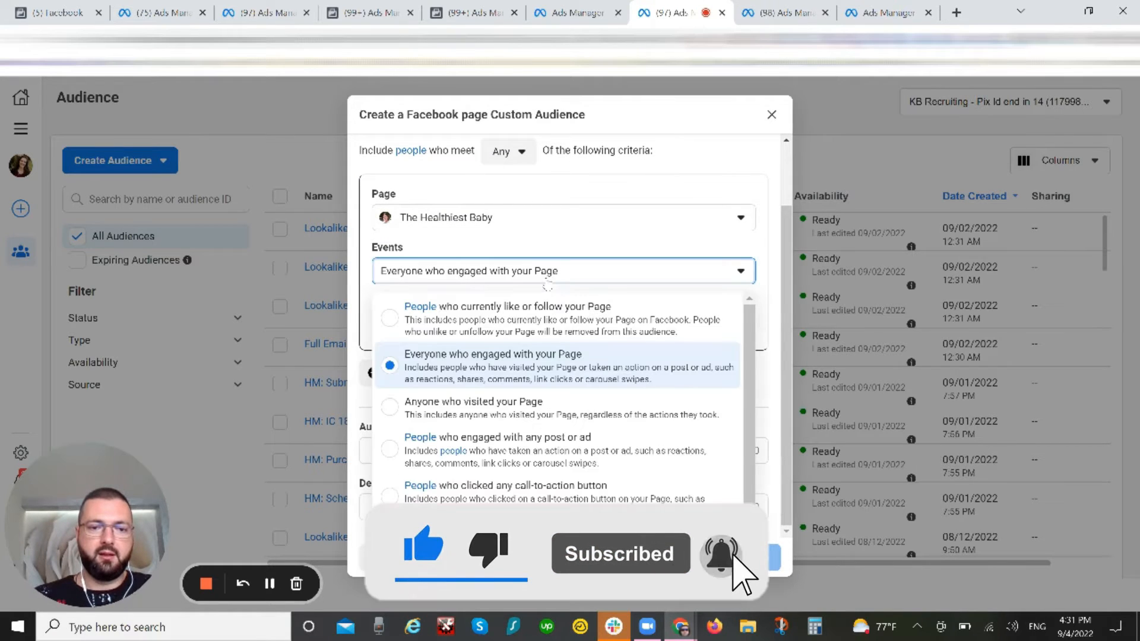
click(544, 162)
click(509, 152)
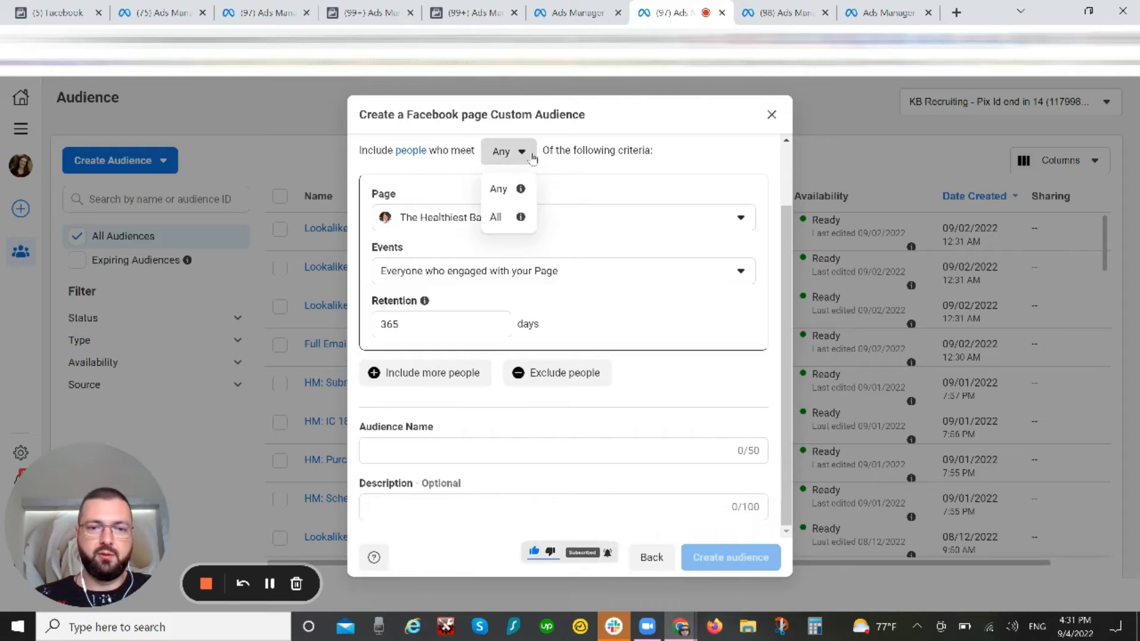
click(514, 215)
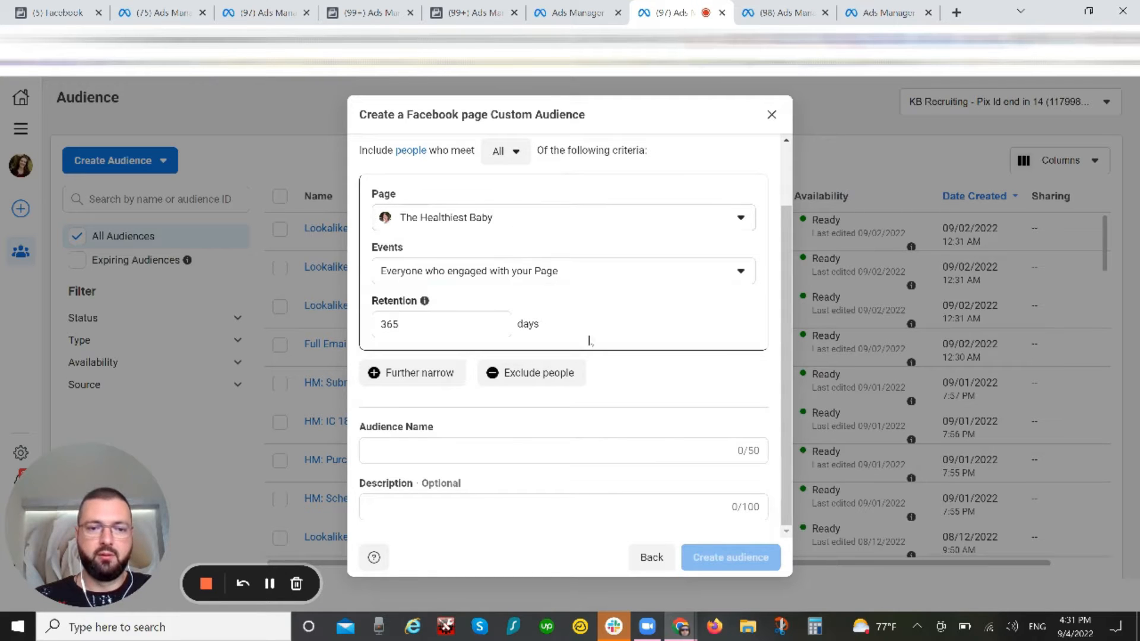
Step: Narrow the audience with a second criterion for people who engaged with any post or ad
click(500, 289)
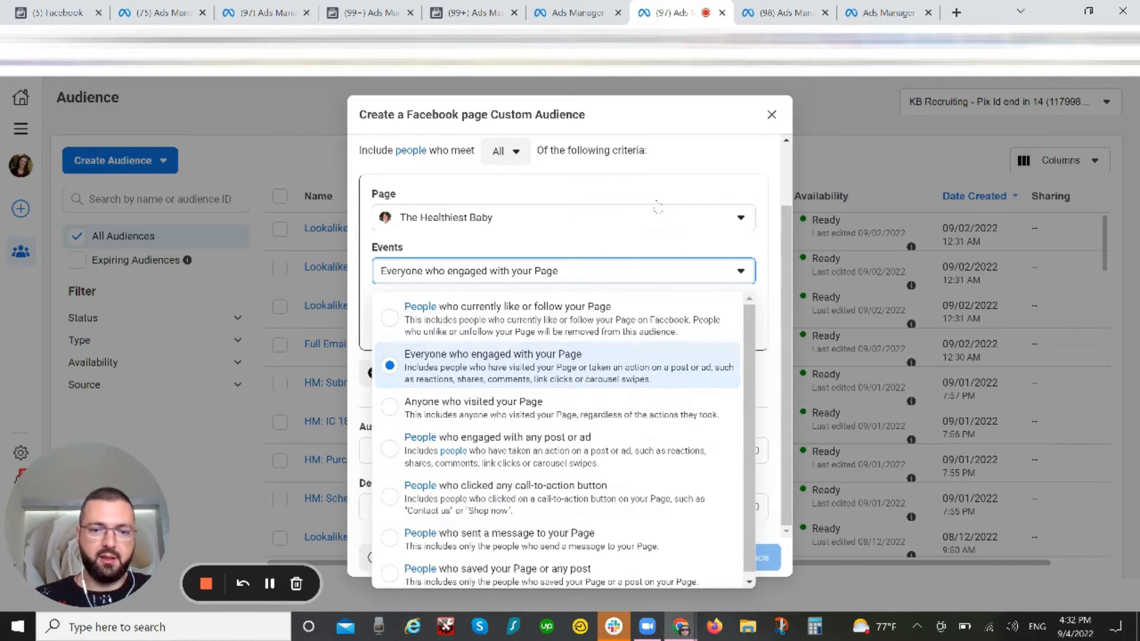
click(619, 246)
click(437, 372)
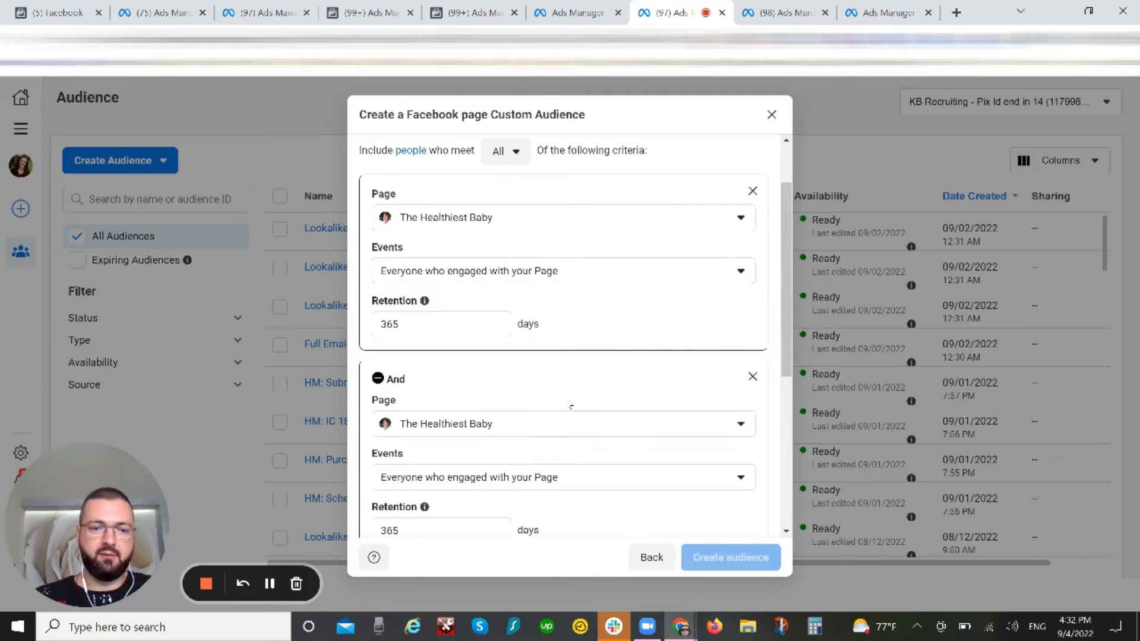
scroll(561, 422, down, 2)
scroll(560, 135, up, 4)
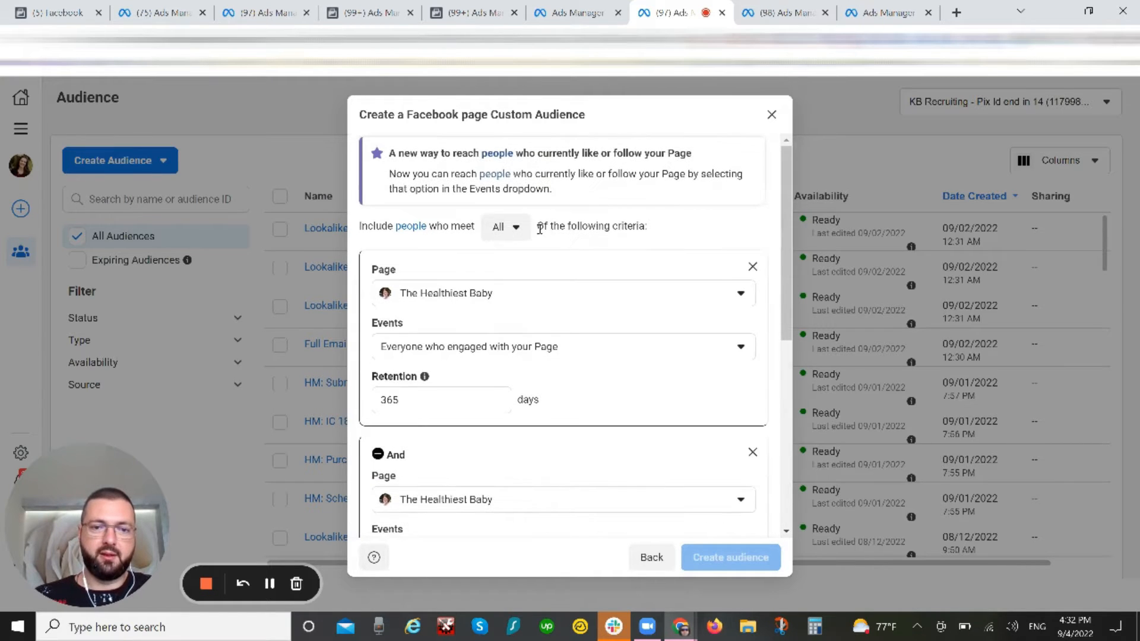
scroll(505, 349, down, 5)
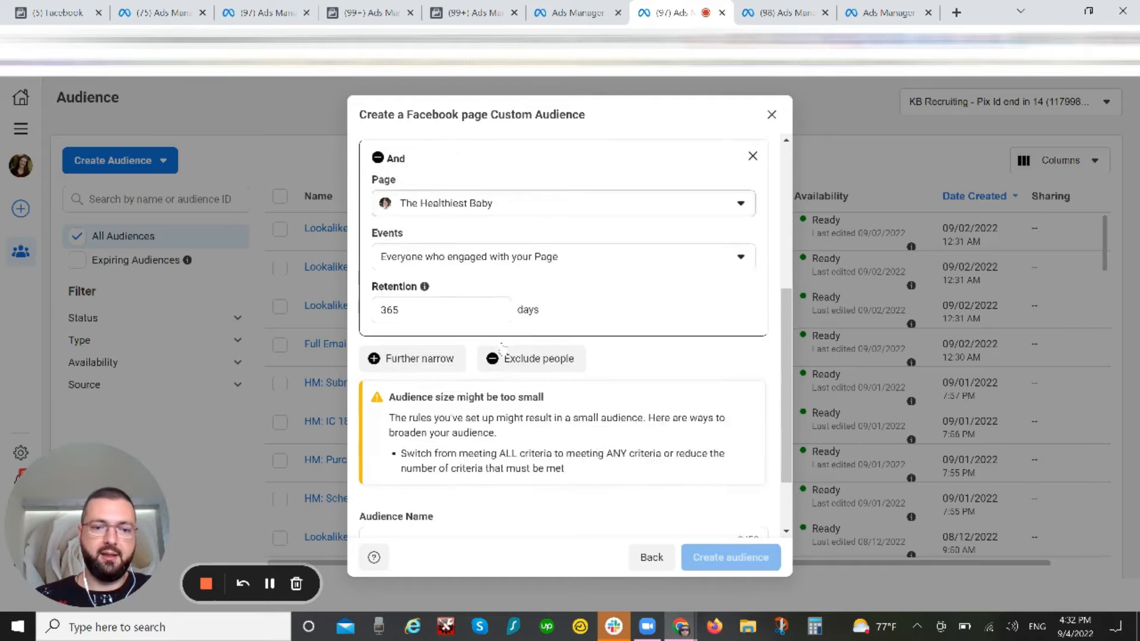
click(448, 256)
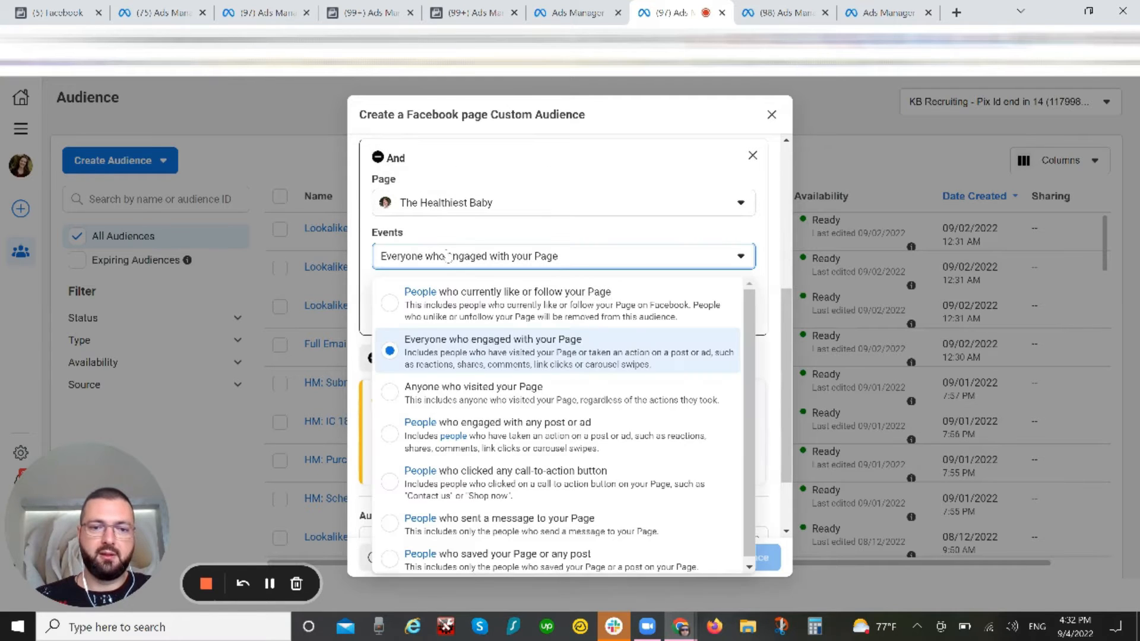
click(483, 440)
Step: Narrow the audience further with a third criterion for people who clicked any call-to-action button
click(425, 360)
scroll(426, 362, down, 3)
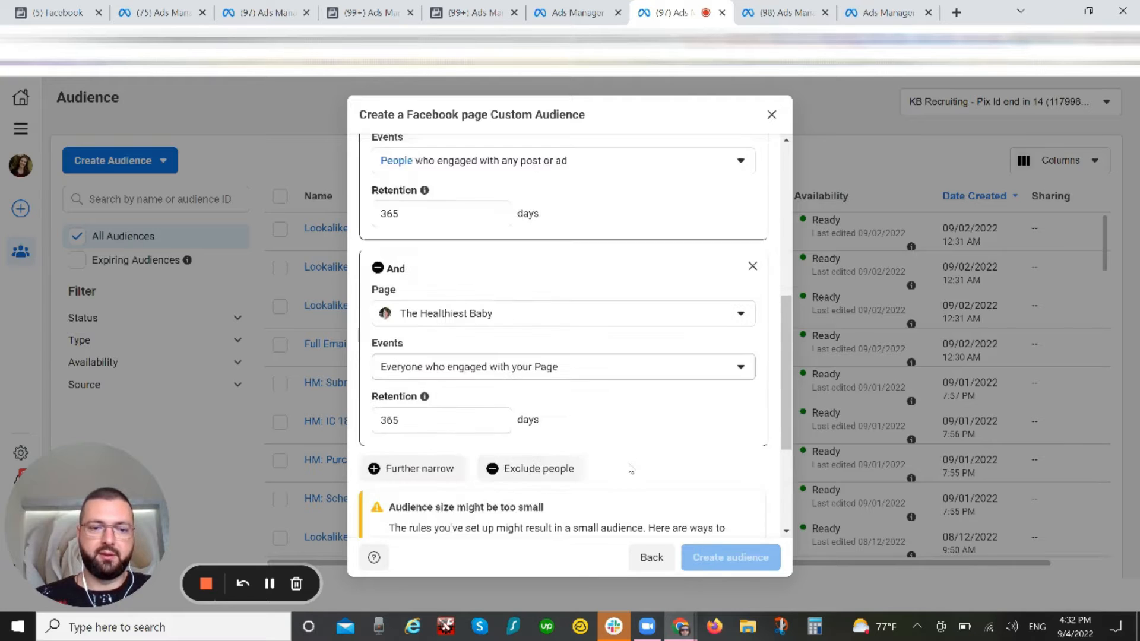
click(522, 240)
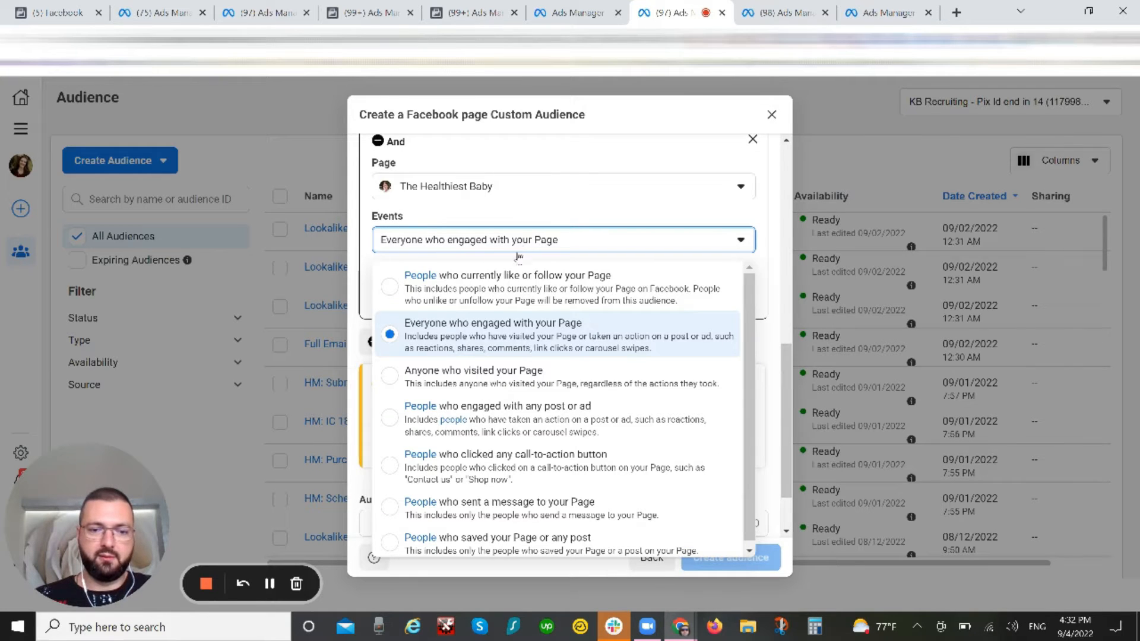
click(518, 475)
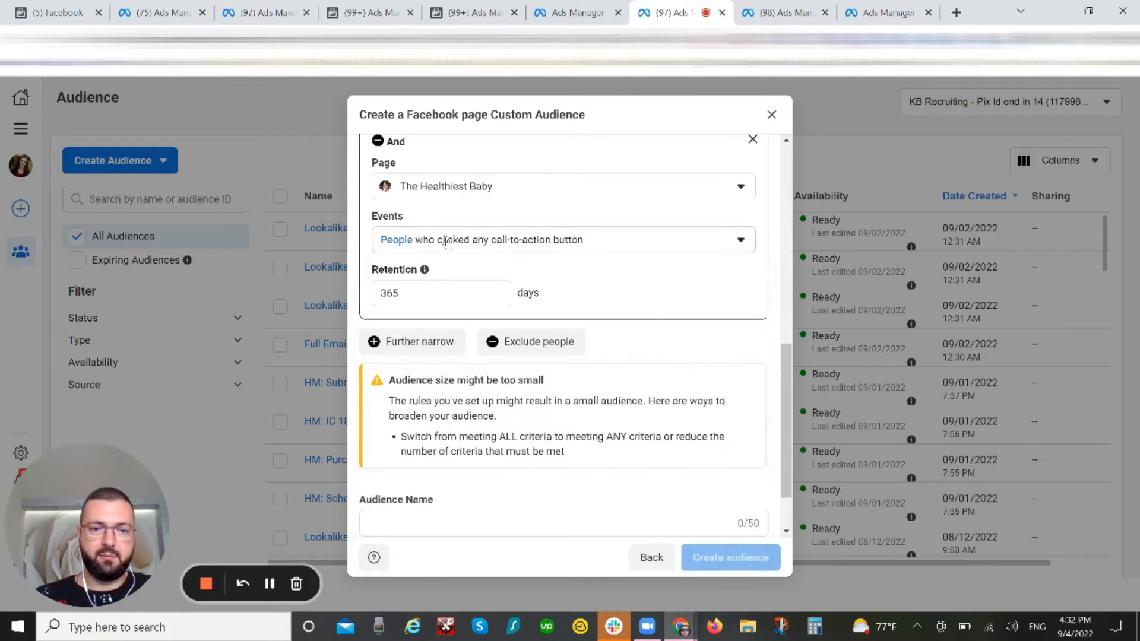
Step: Add a fourth narrowing criterion for people who sent a message to the Page
click(434, 341)
scroll(541, 254, down, 3)
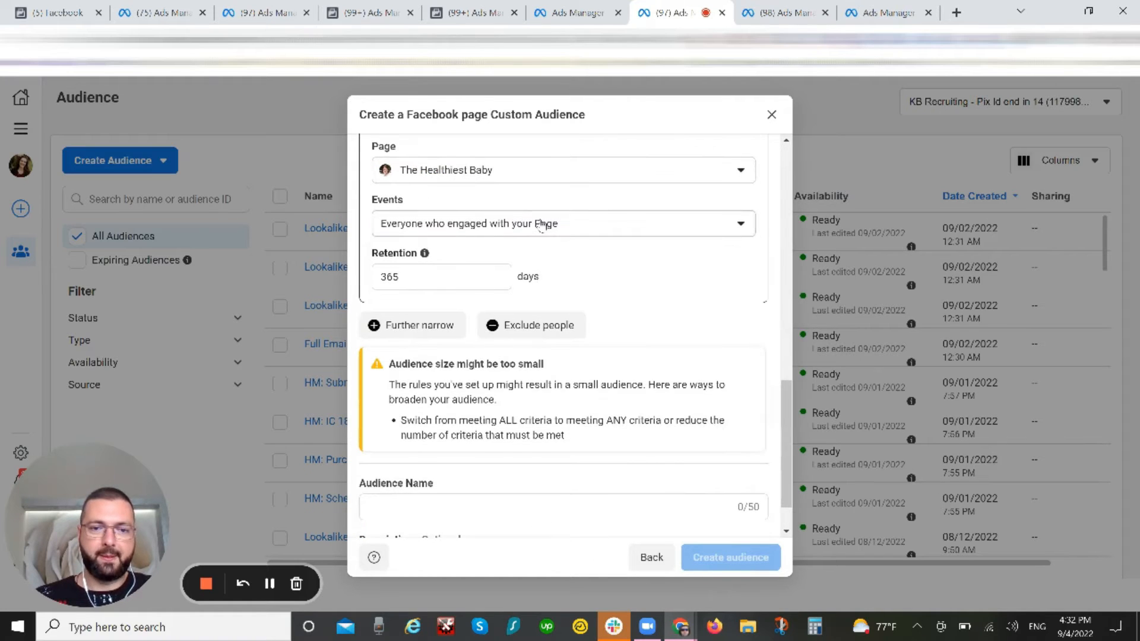
click(543, 227)
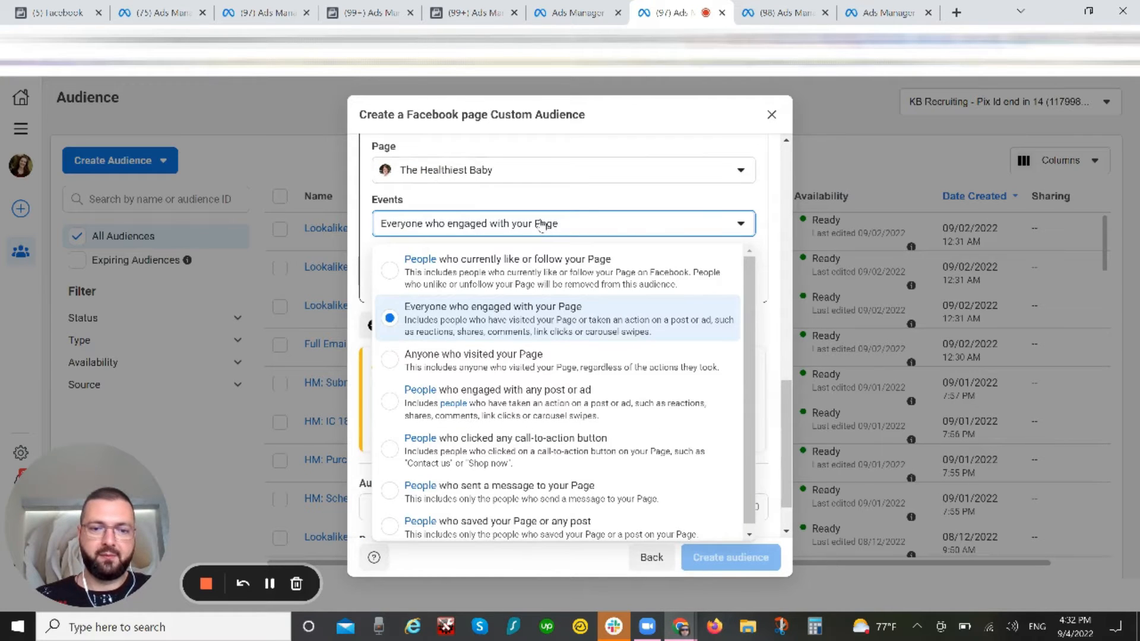
click(564, 503)
Step: Set the event of the fifth narrowing criterion to people who saved the Page or any post
scroll(611, 394, down, 3)
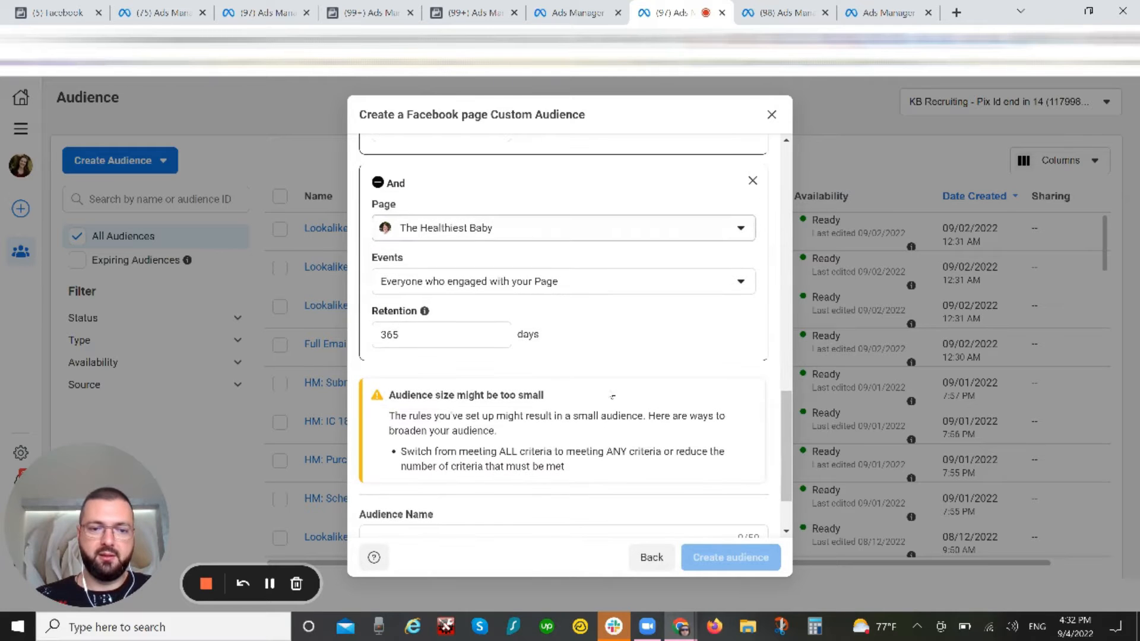
click(503, 286)
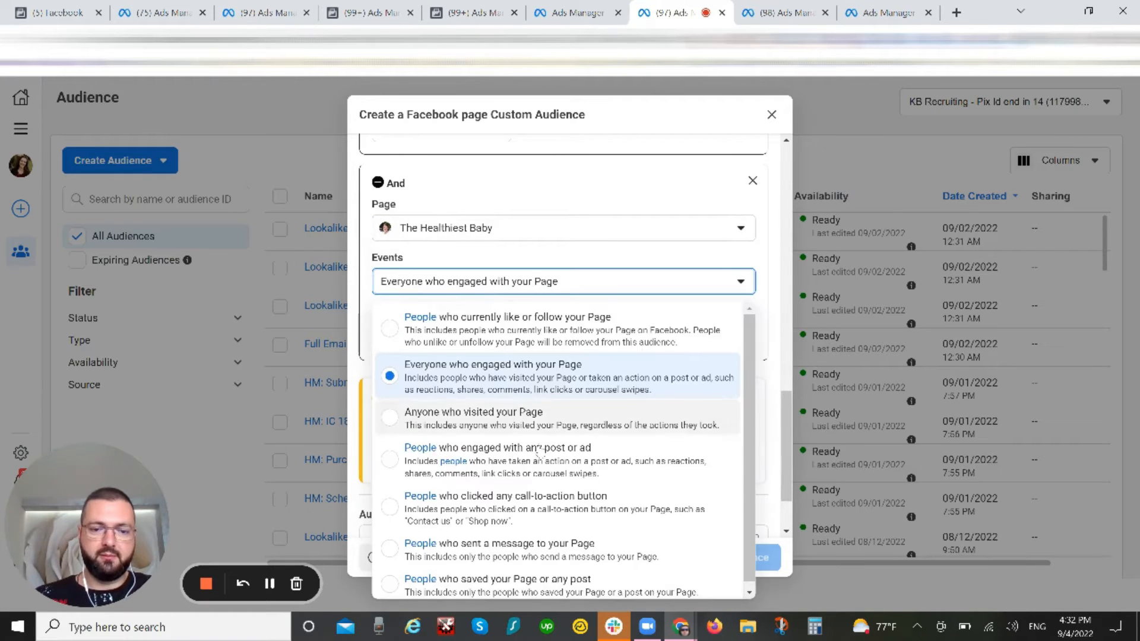
click(545, 579)
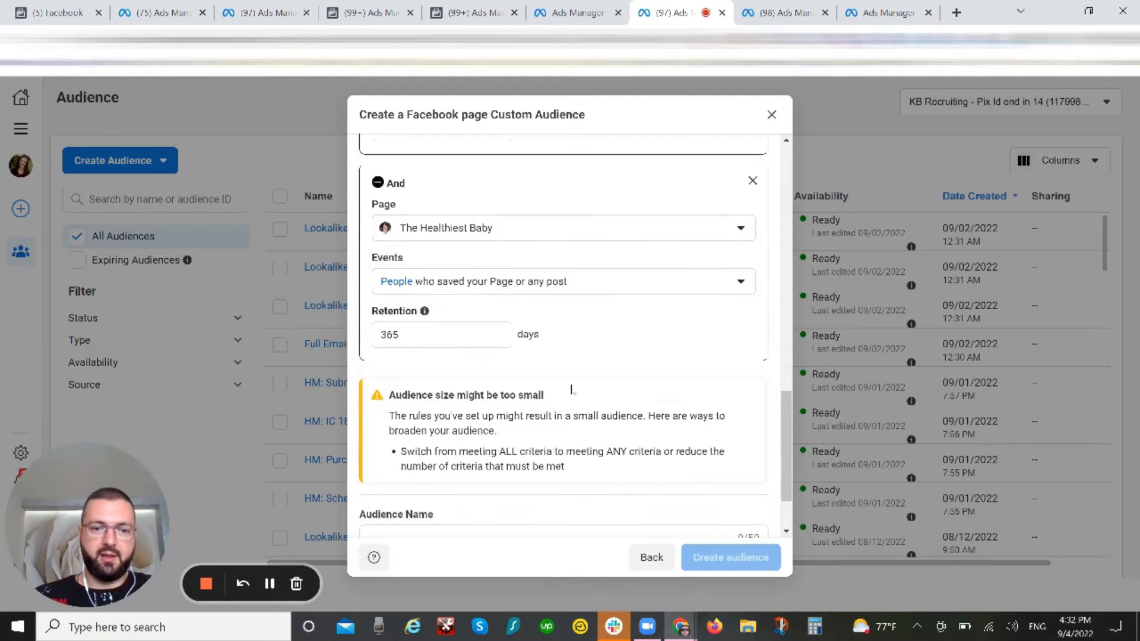
scroll(528, 440, down, 2)
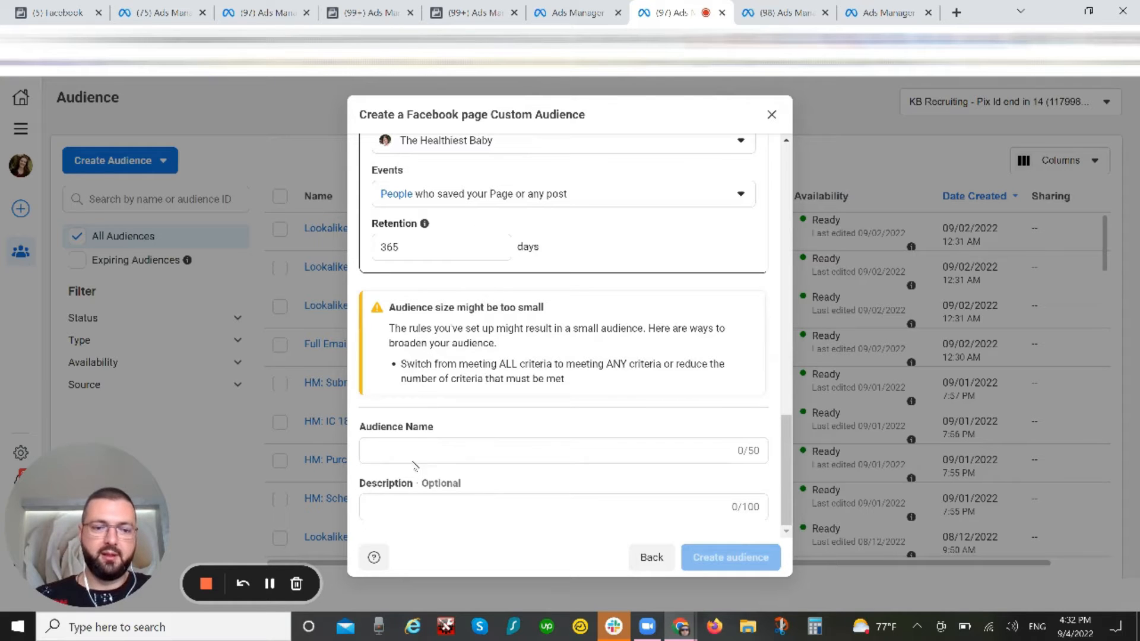
Step: Discard the Facebook page custom audience with the combined criteria without creating it
click(483, 449)
click(724, 556)
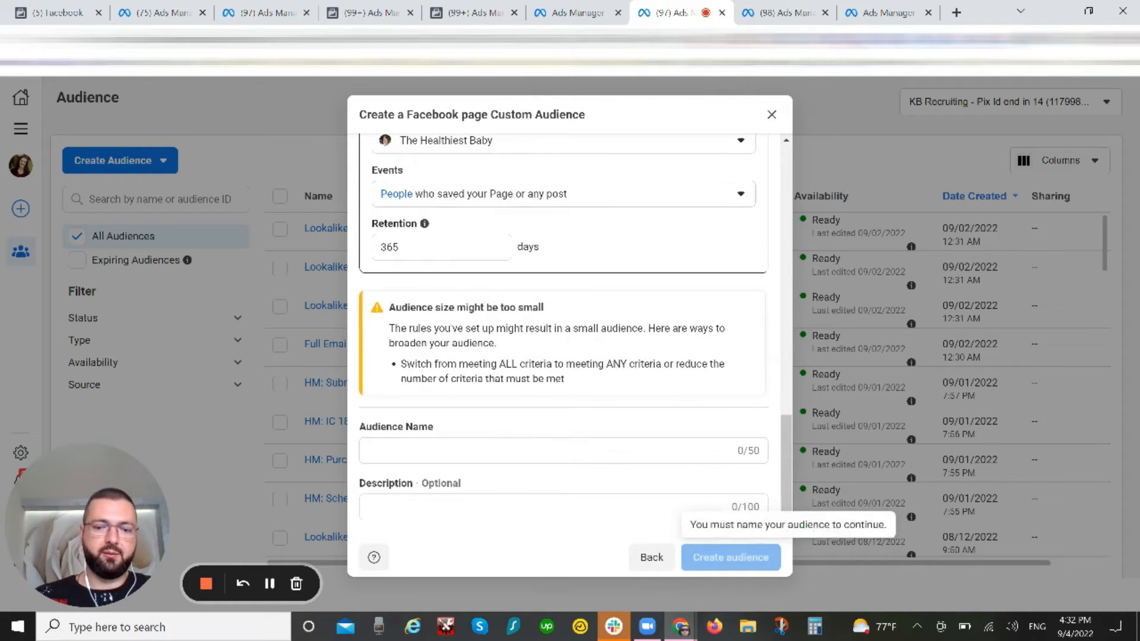
click(771, 114)
Step: Start a new custom audience with Facebook page as its source
click(119, 160)
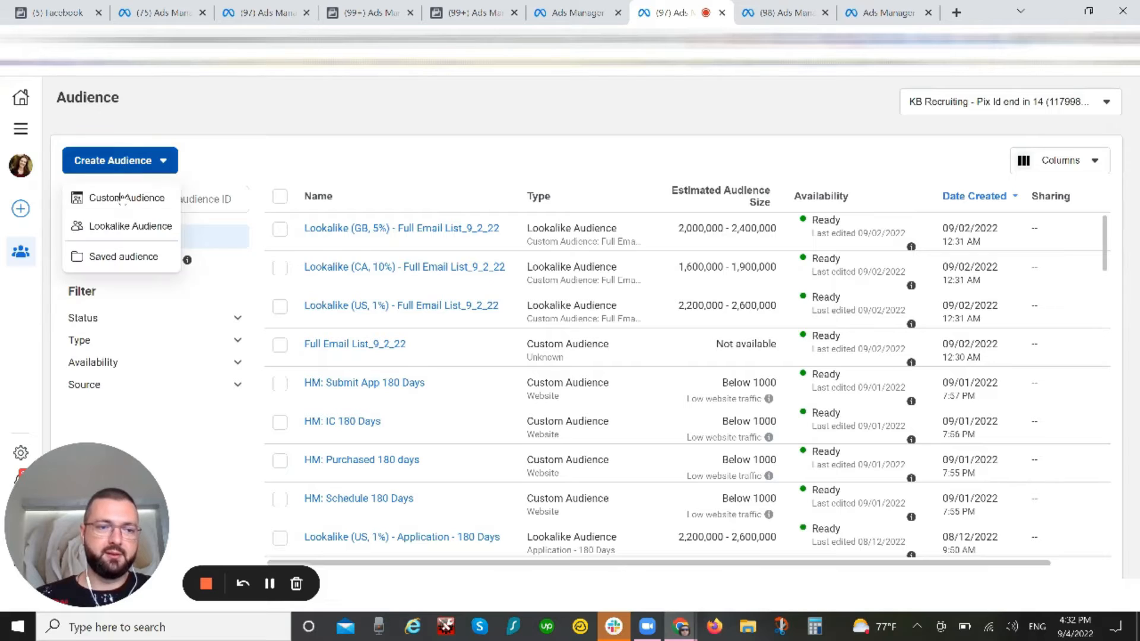
click(122, 197)
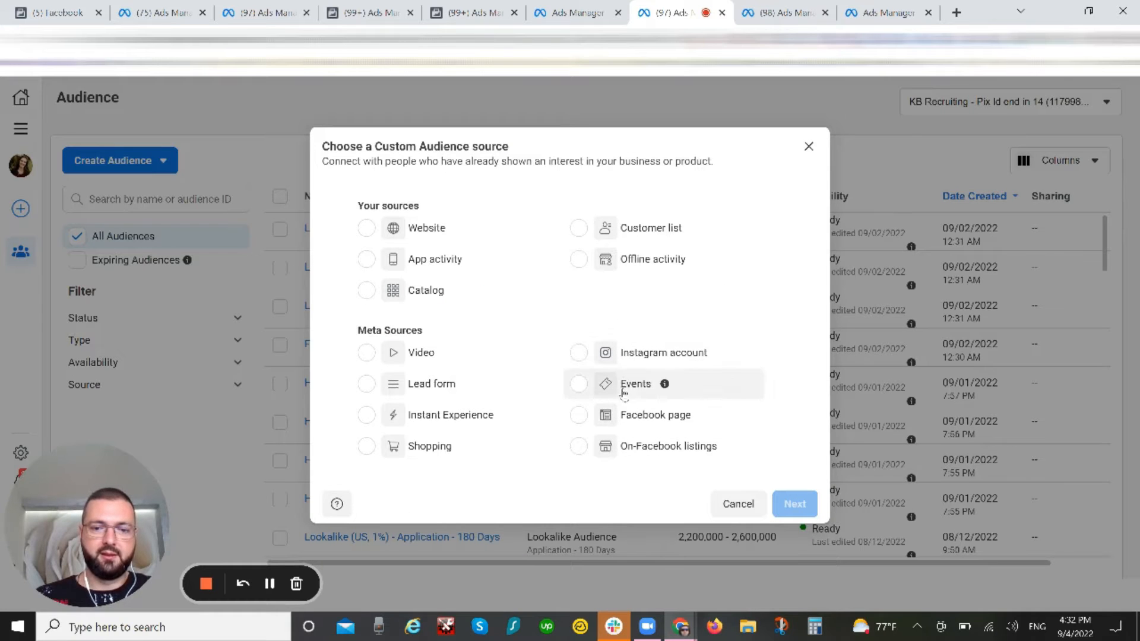
click(618, 415)
click(795, 504)
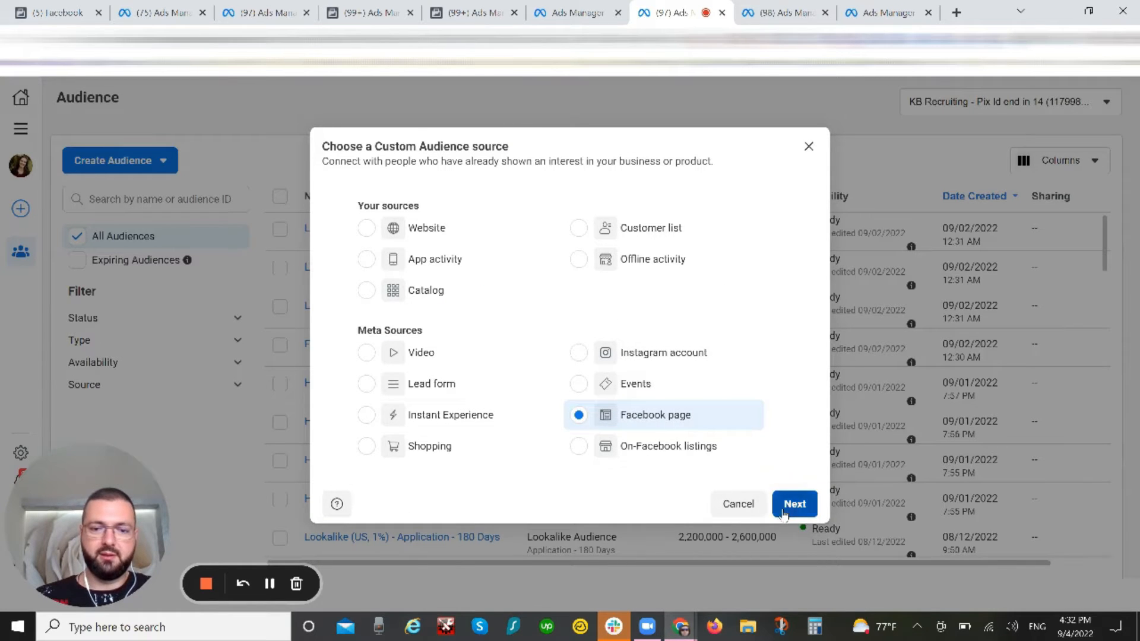
Step: Try the event for people who currently like or follow the Page, and leave the audience without creating it
click(481, 349)
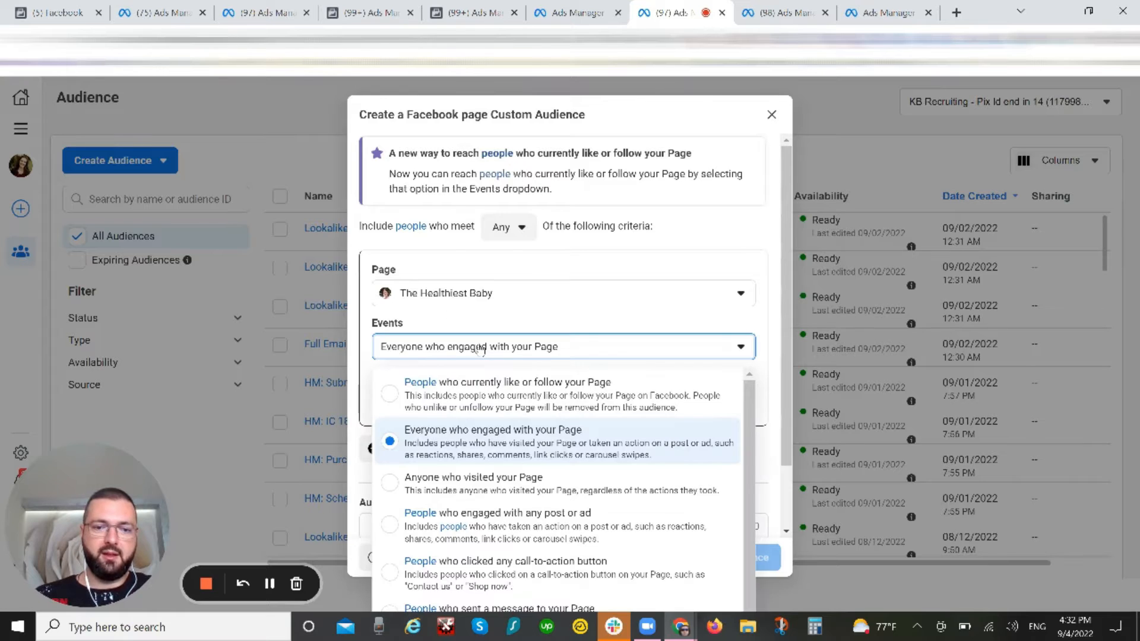
click(495, 410)
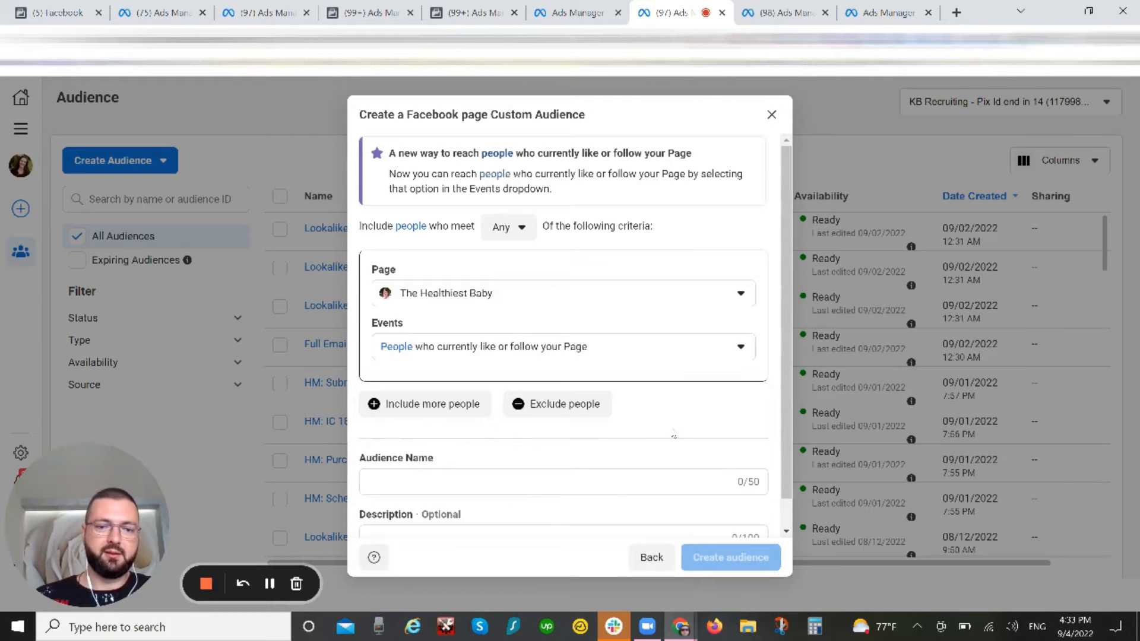
scroll(417, 471, down, 1)
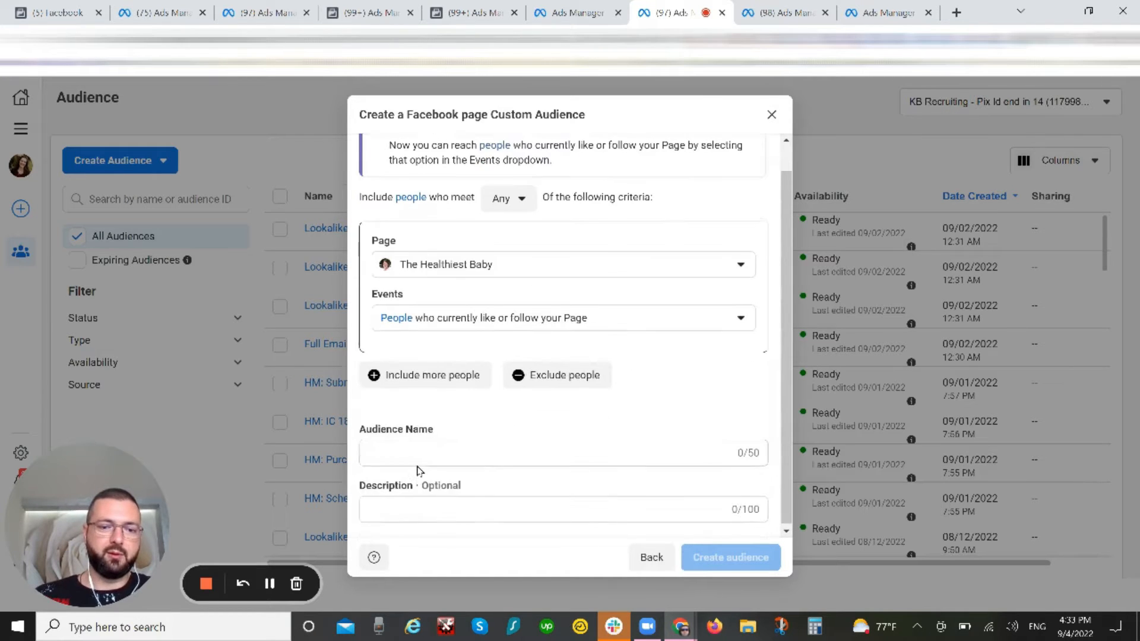
click(407, 452)
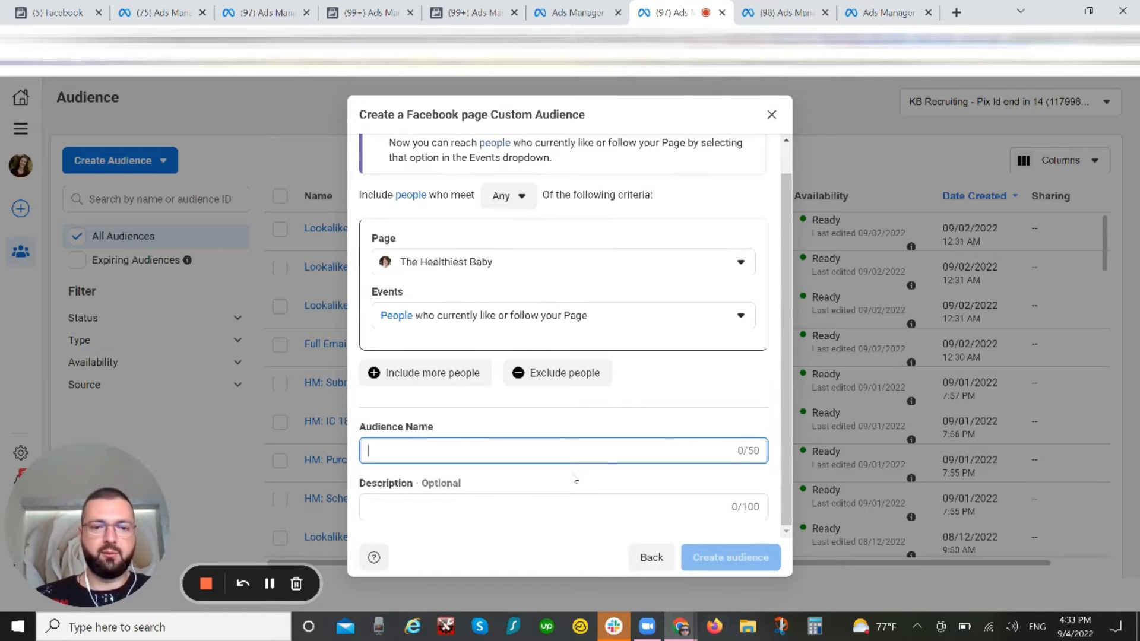
click(772, 114)
Step: Start another Facebook page custom audience and set its event to anyone who visited the Page
click(130, 166)
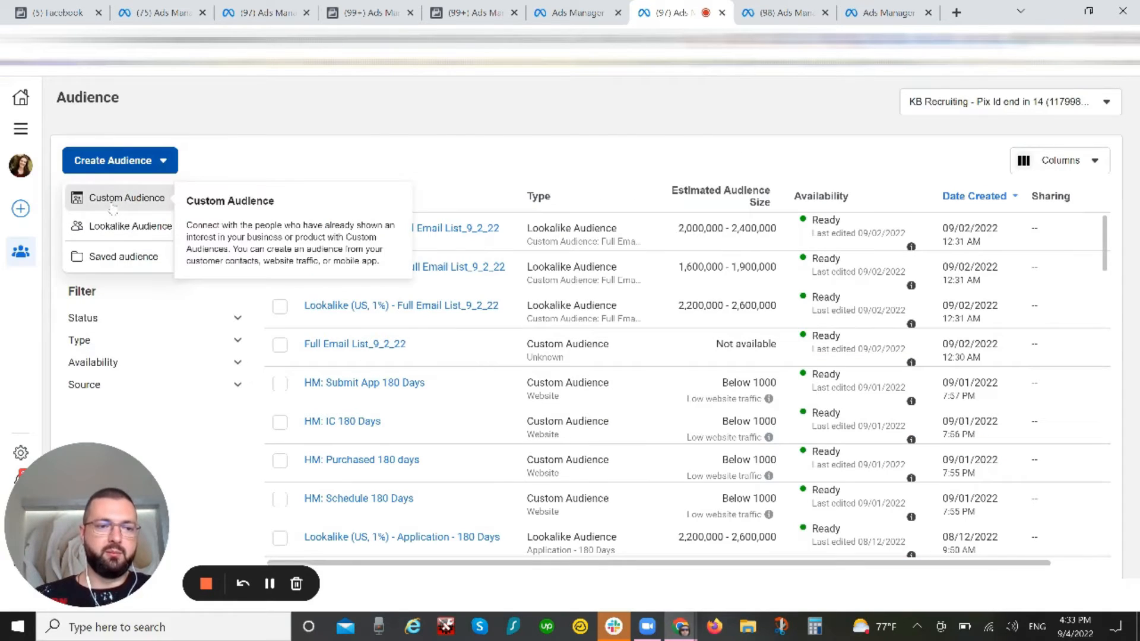
click(116, 199)
click(621, 423)
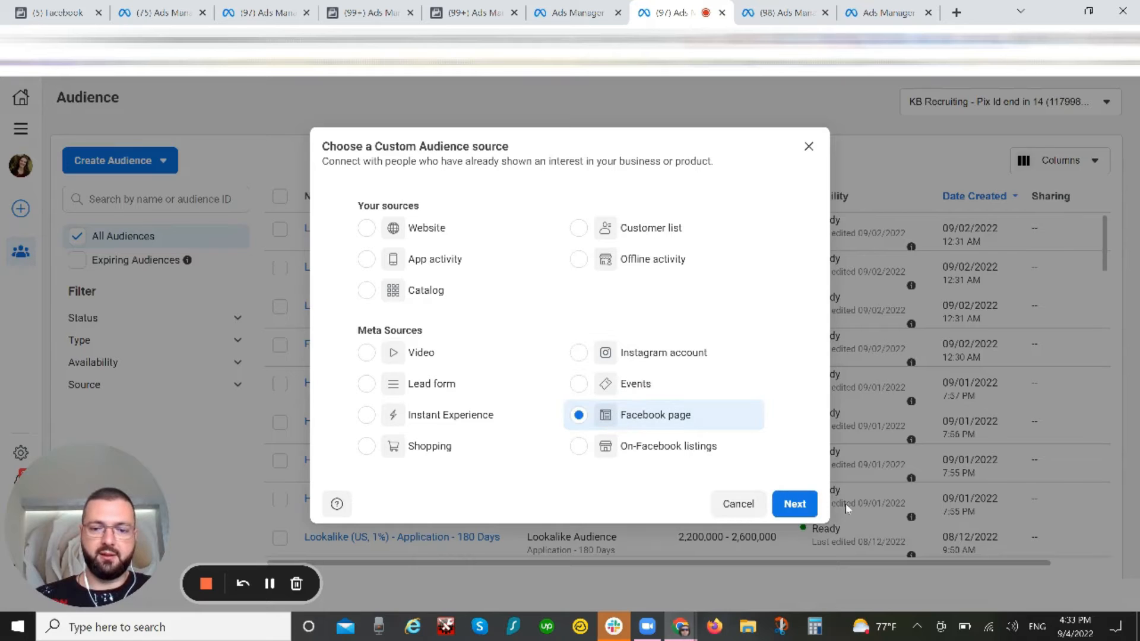
click(794, 503)
click(600, 351)
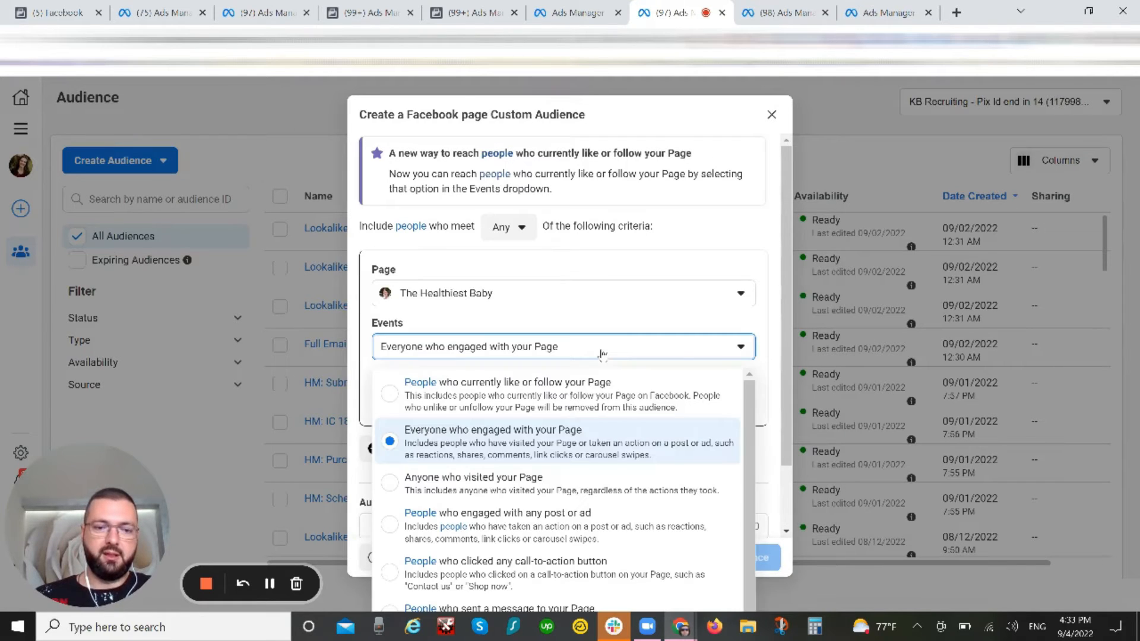
click(555, 490)
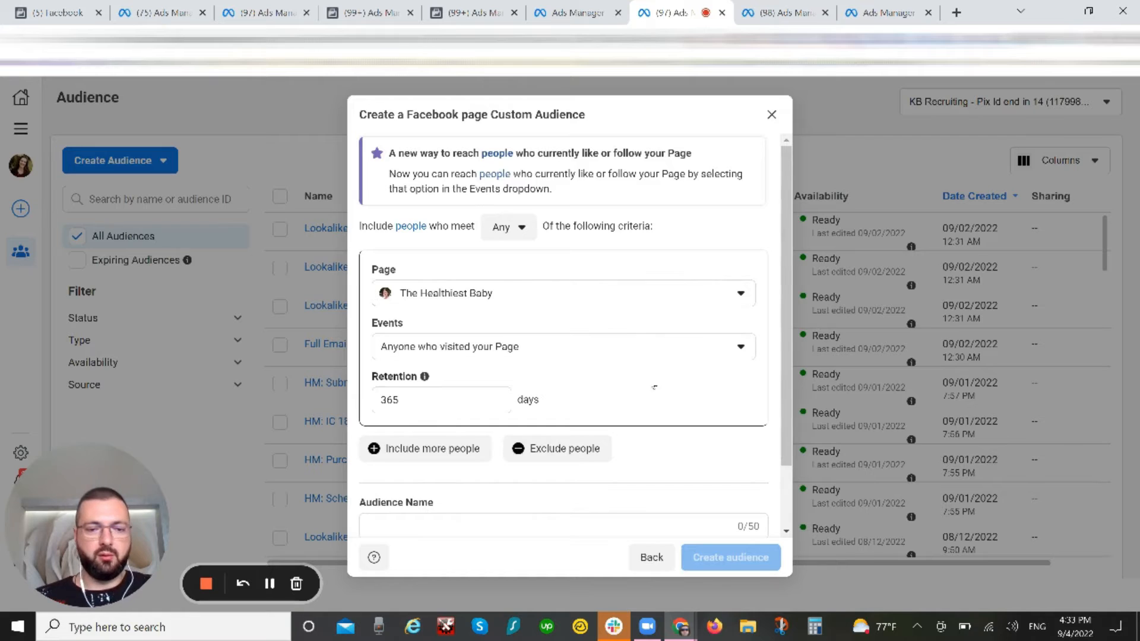
click(461, 403)
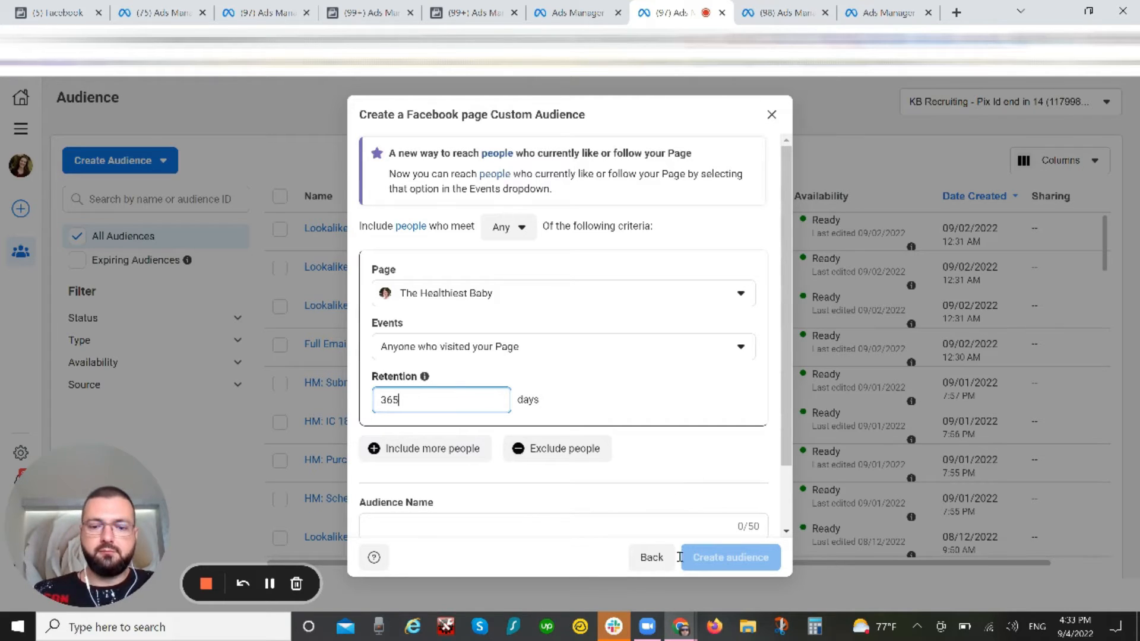
Step: Change the custom audience source to Instagram account and require people to meet all criteria
click(647, 560)
click(605, 351)
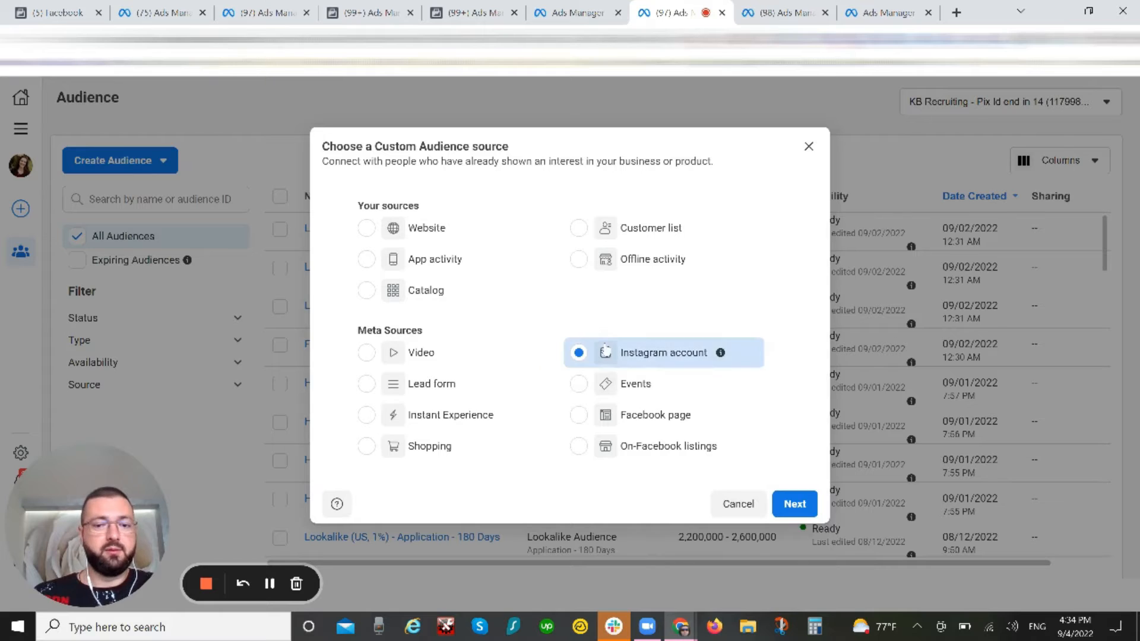
click(794, 504)
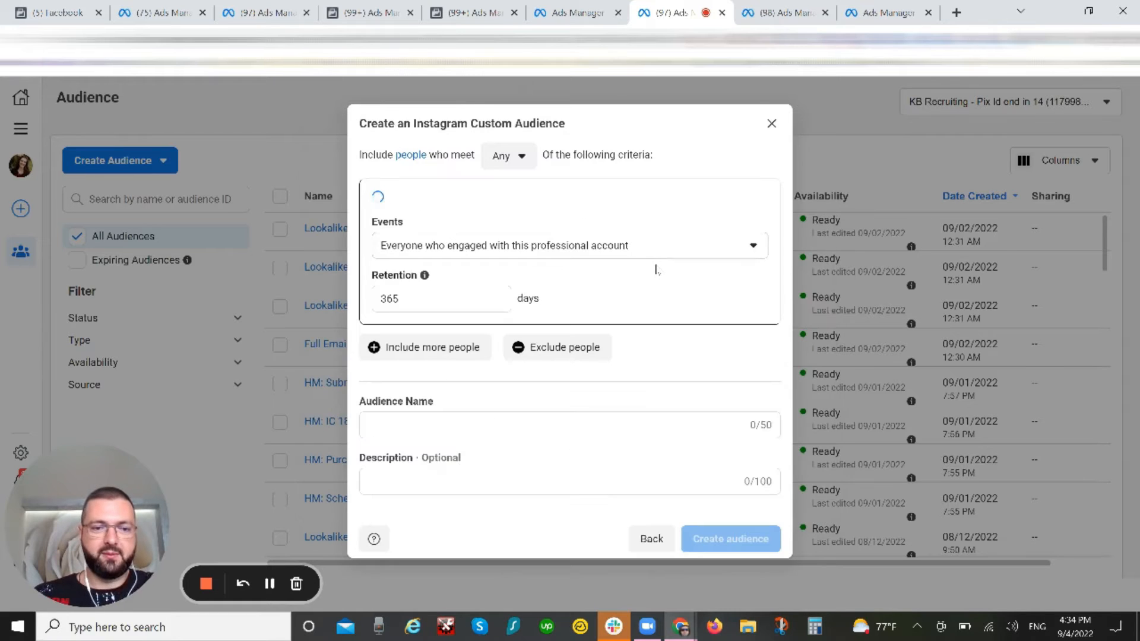
click(506, 156)
click(515, 222)
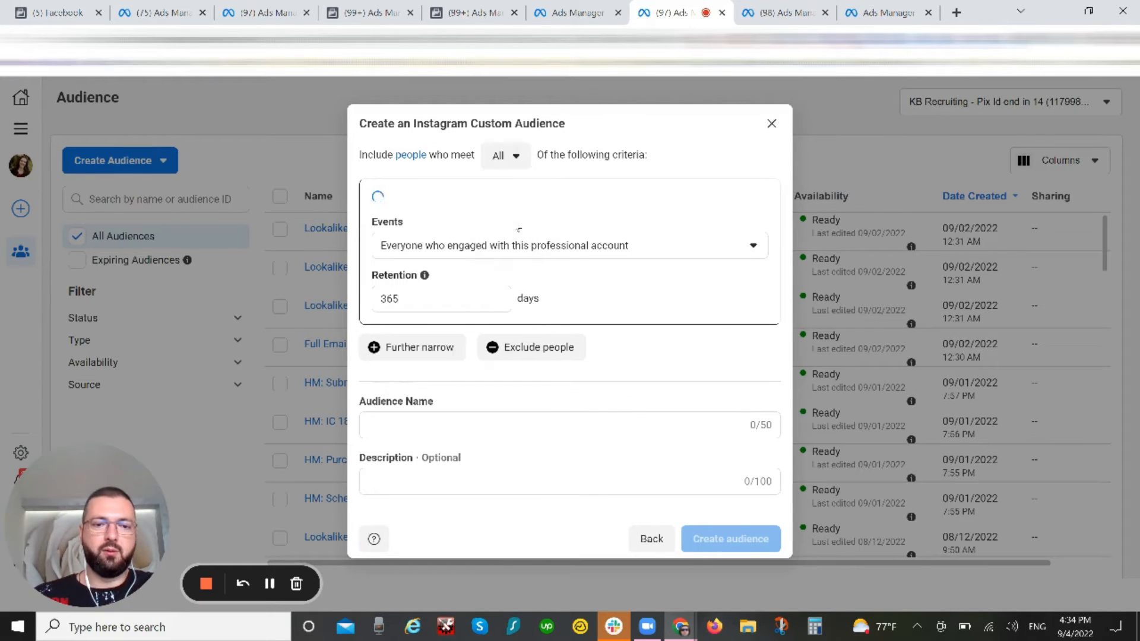
Step: Narrow the Instagram audience with a second criterion for people who engaged with any post or ad
click(447, 354)
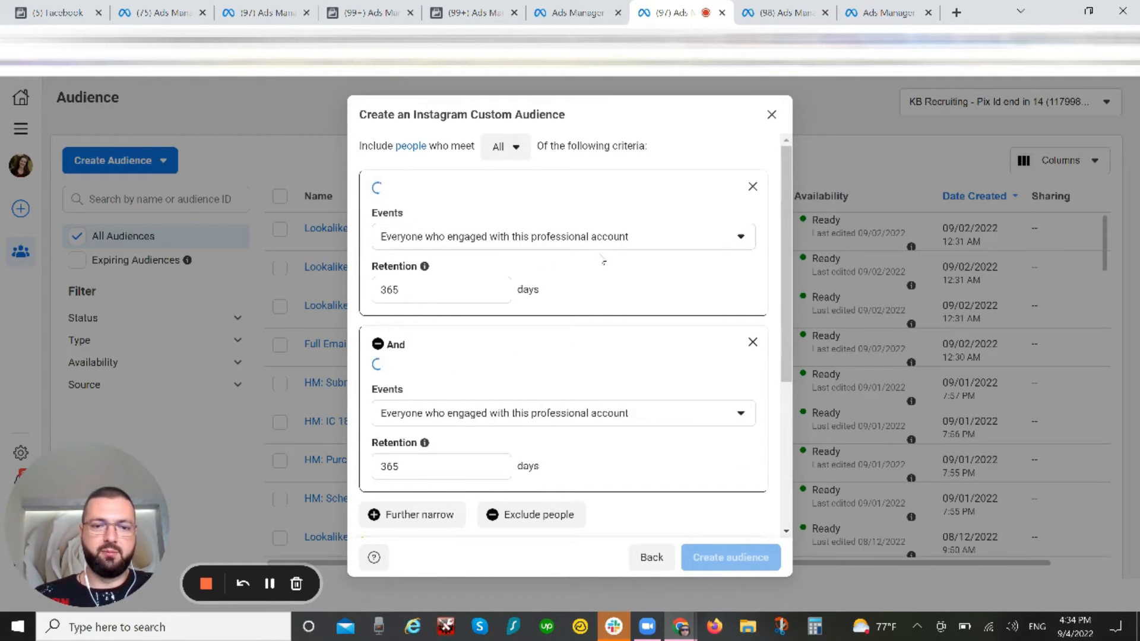
click(514, 413)
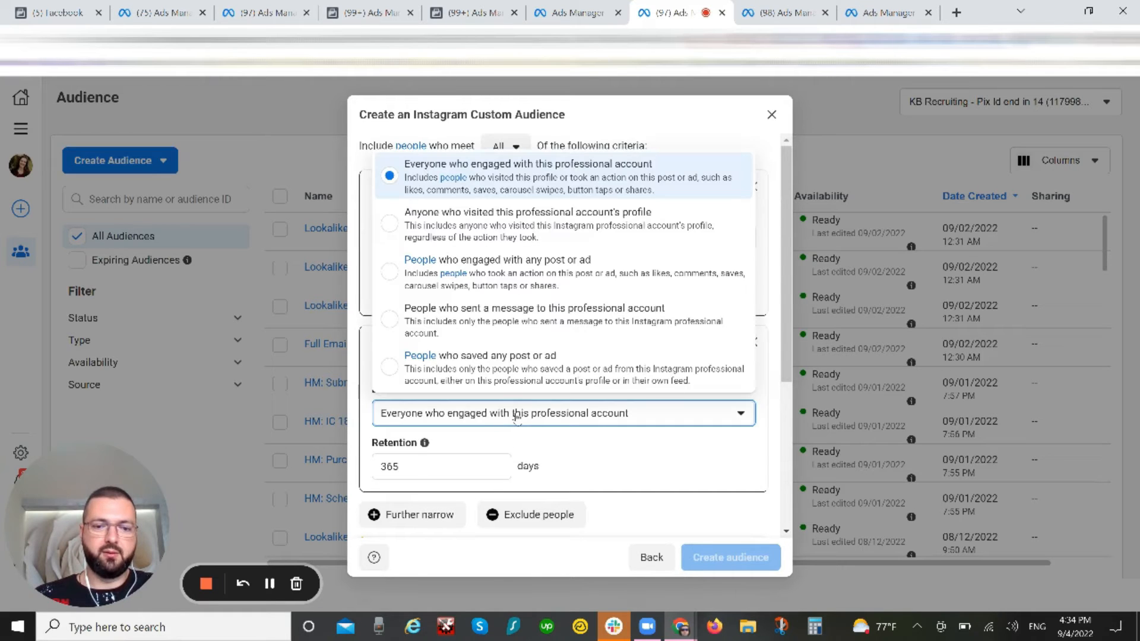
click(514, 279)
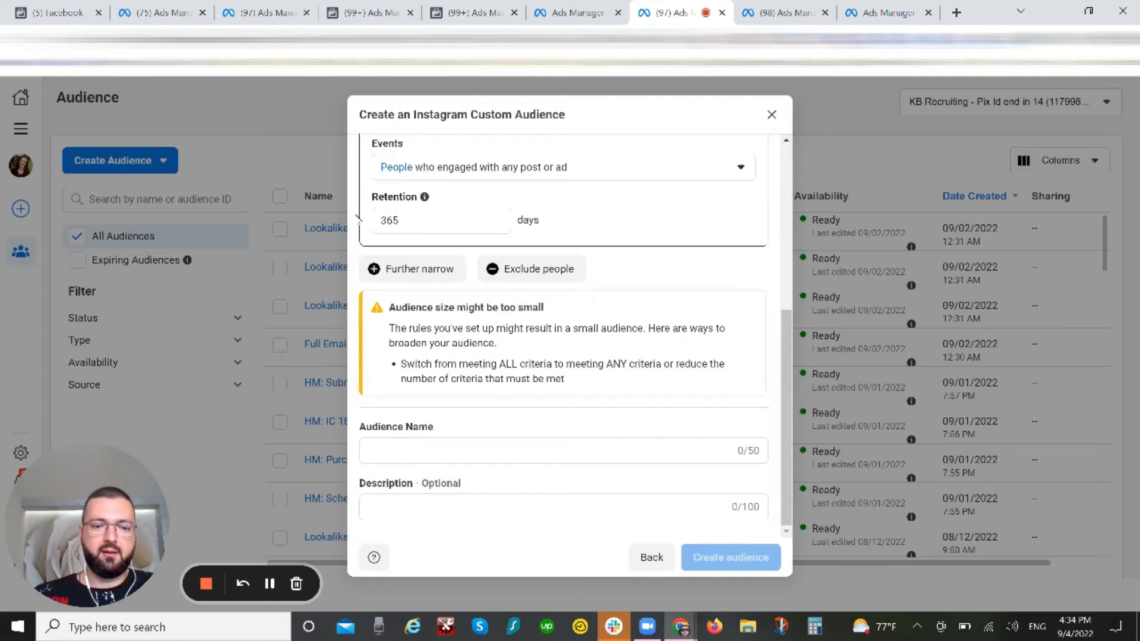
Step: Narrow the audience with a third criterion for people who saved any post or ad, and add a fourth criterion
click(418, 267)
click(560, 383)
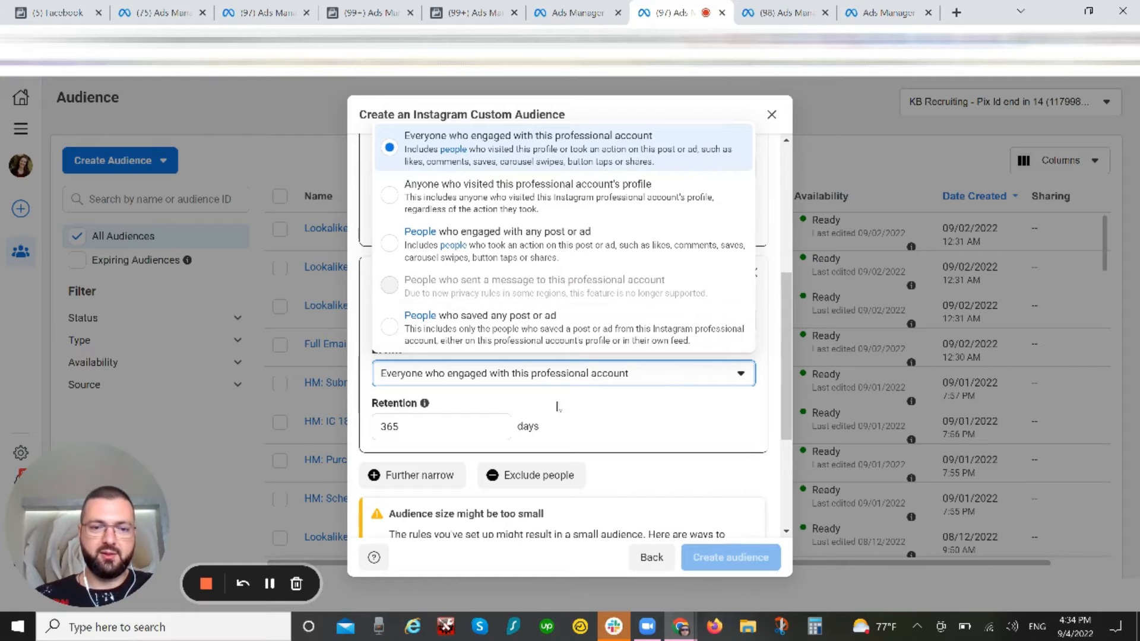
click(496, 328)
scroll(609, 441, down, 1)
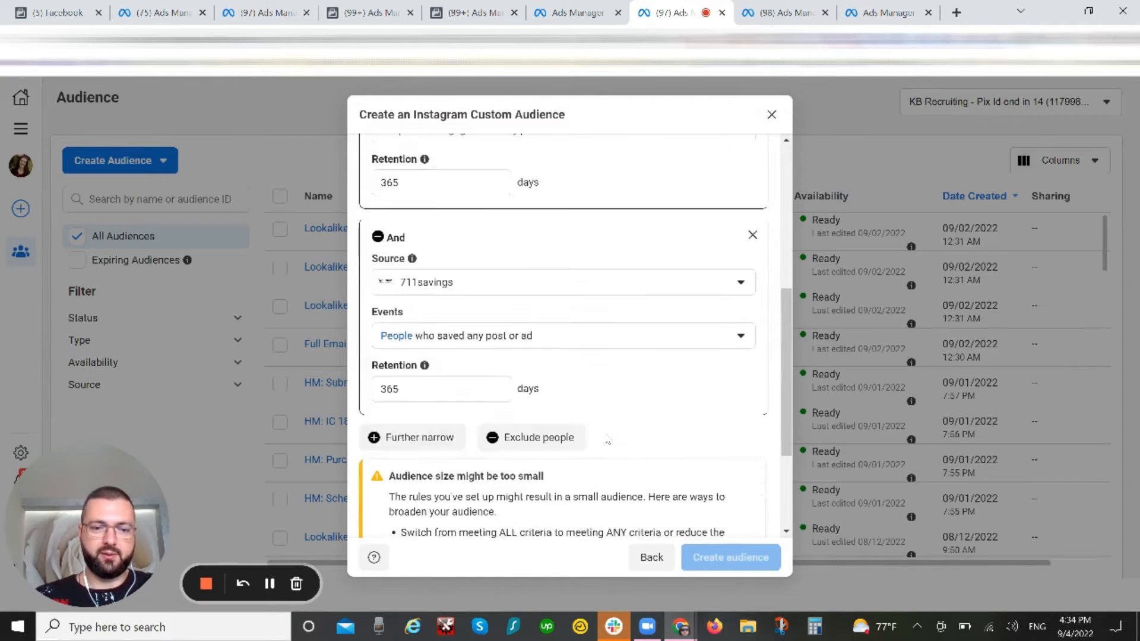
scroll(609, 440, down, 3)
click(416, 265)
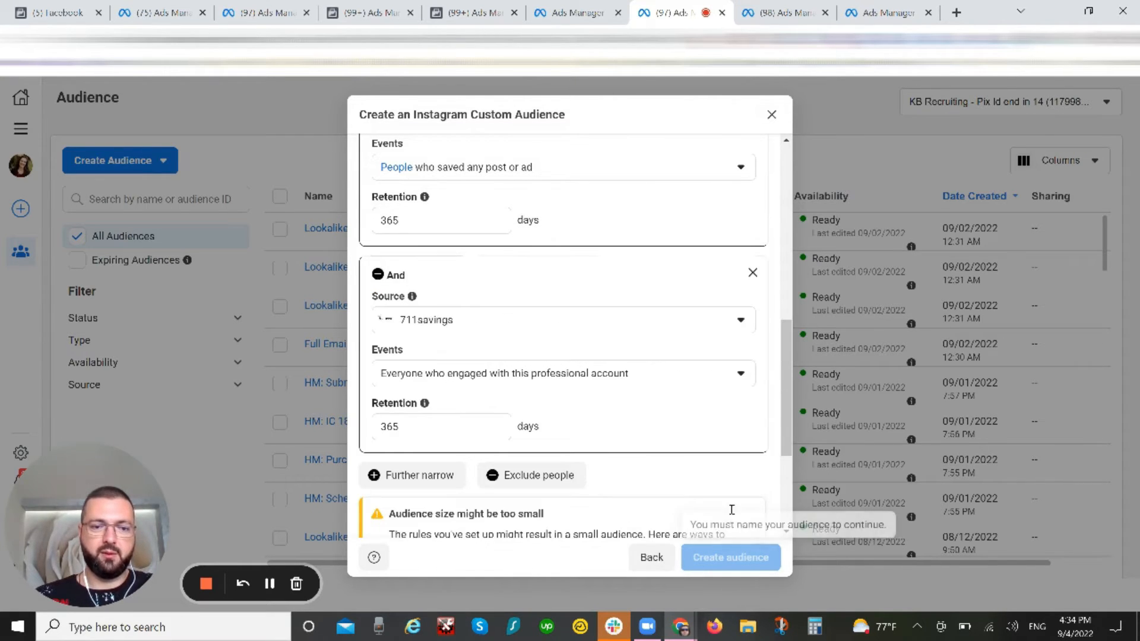
Step: Set the source account of the first and second criteria to beautybizexpert
scroll(702, 415, up, 5)
click(599, 214)
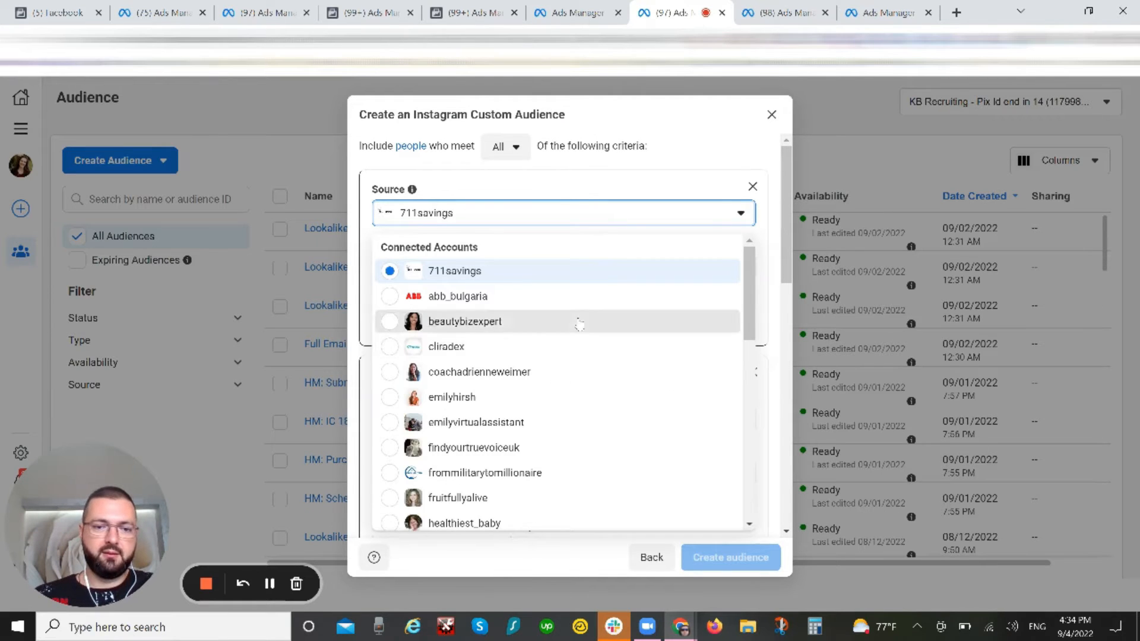
click(579, 323)
click(527, 419)
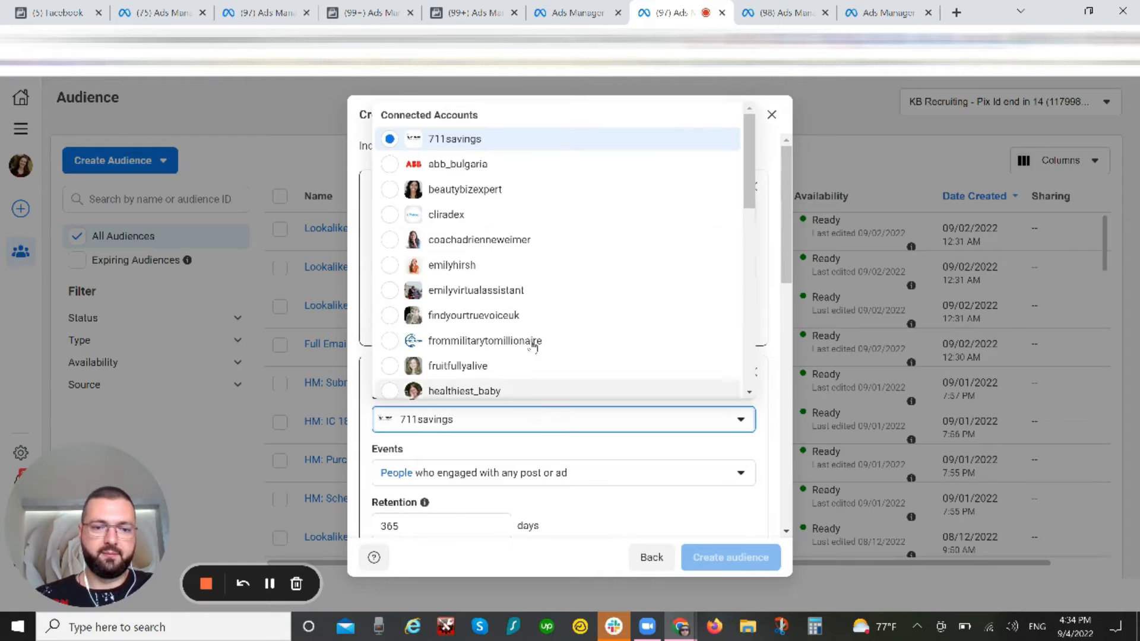
click(501, 189)
Step: Set the source account of the third and fourth criteria to beautybizexpert
scroll(572, 394, down, 5)
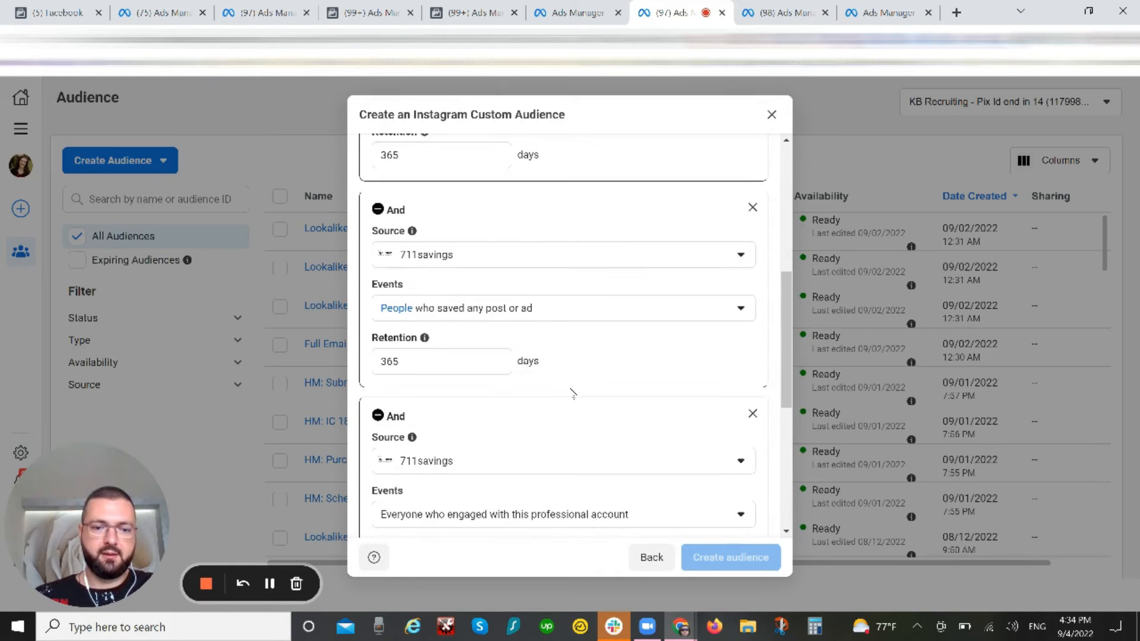
click(522, 254)
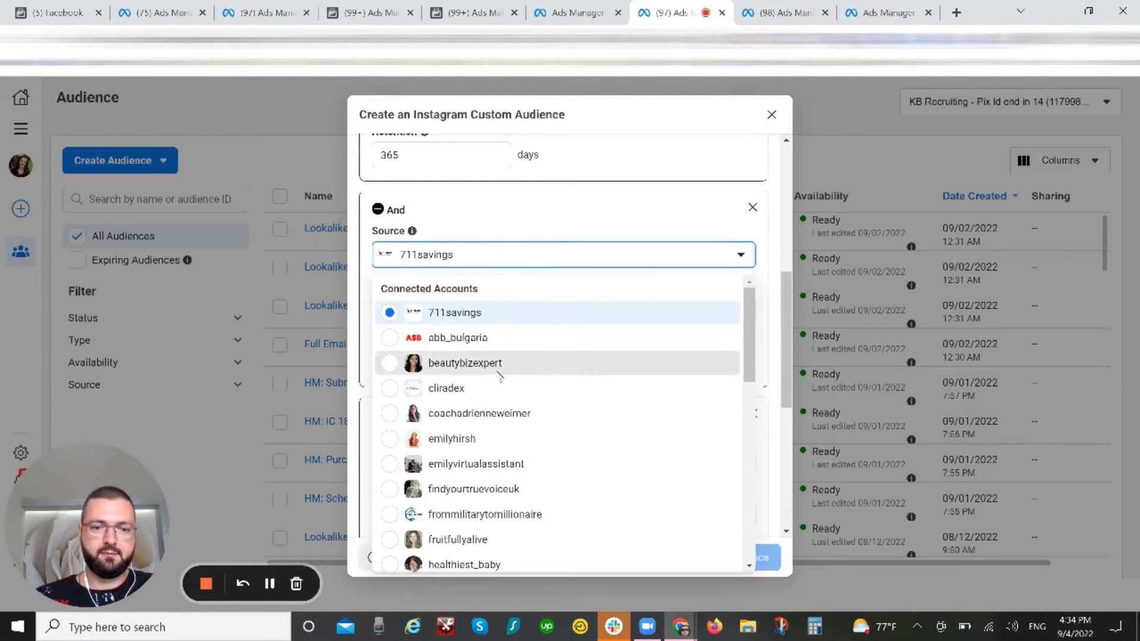
click(501, 365)
click(541, 307)
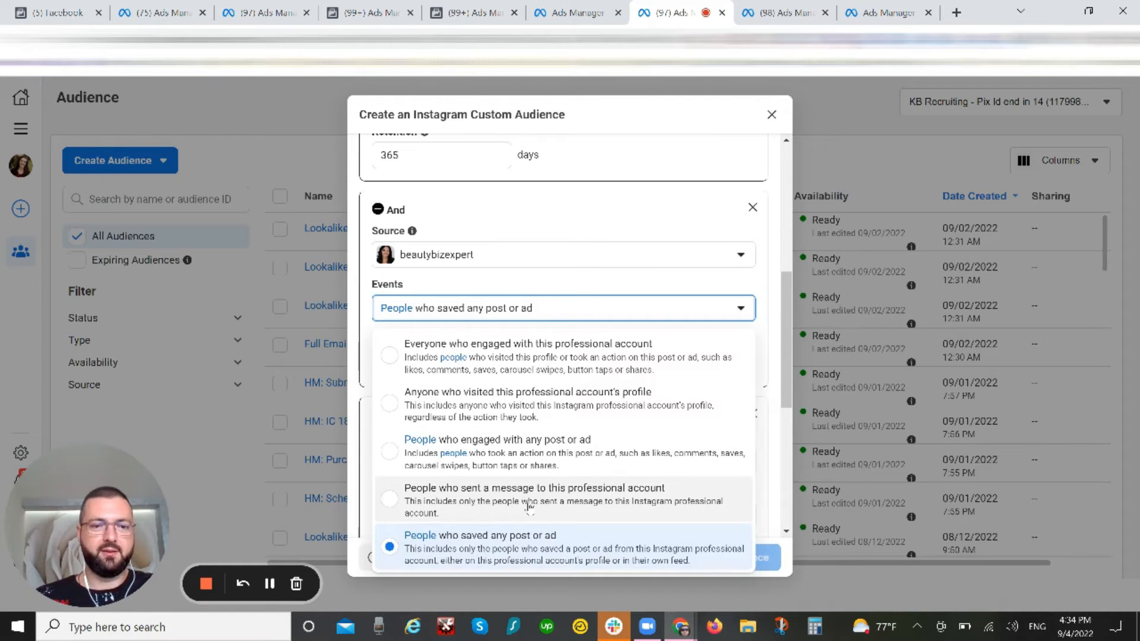
click(558, 230)
scroll(600, 367, down, 2)
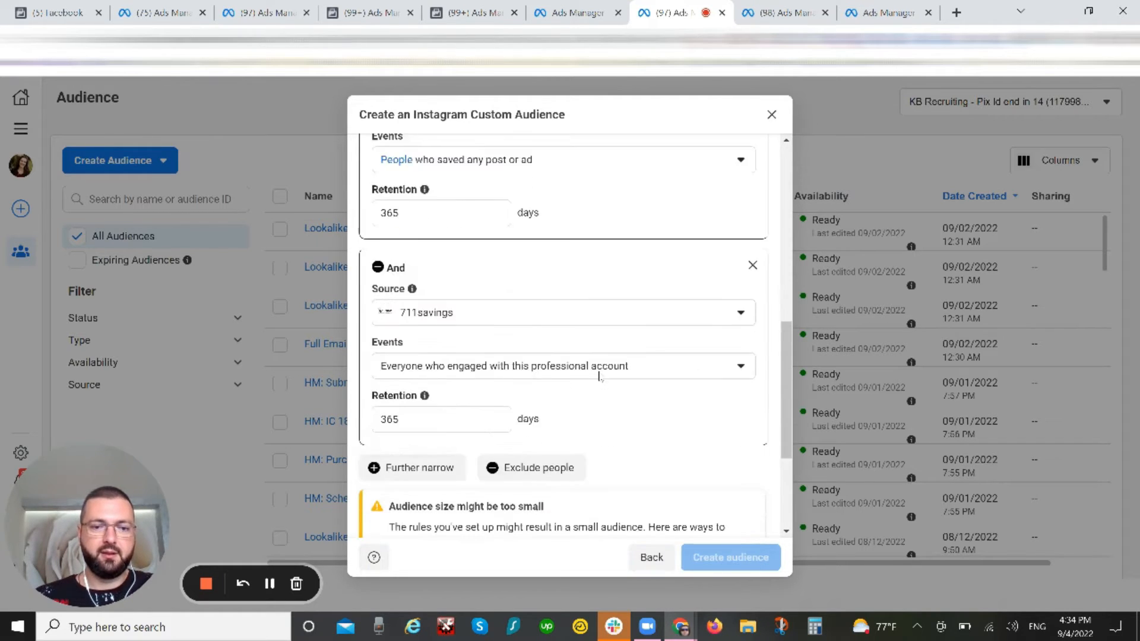
scroll(600, 375, down, 1)
click(550, 243)
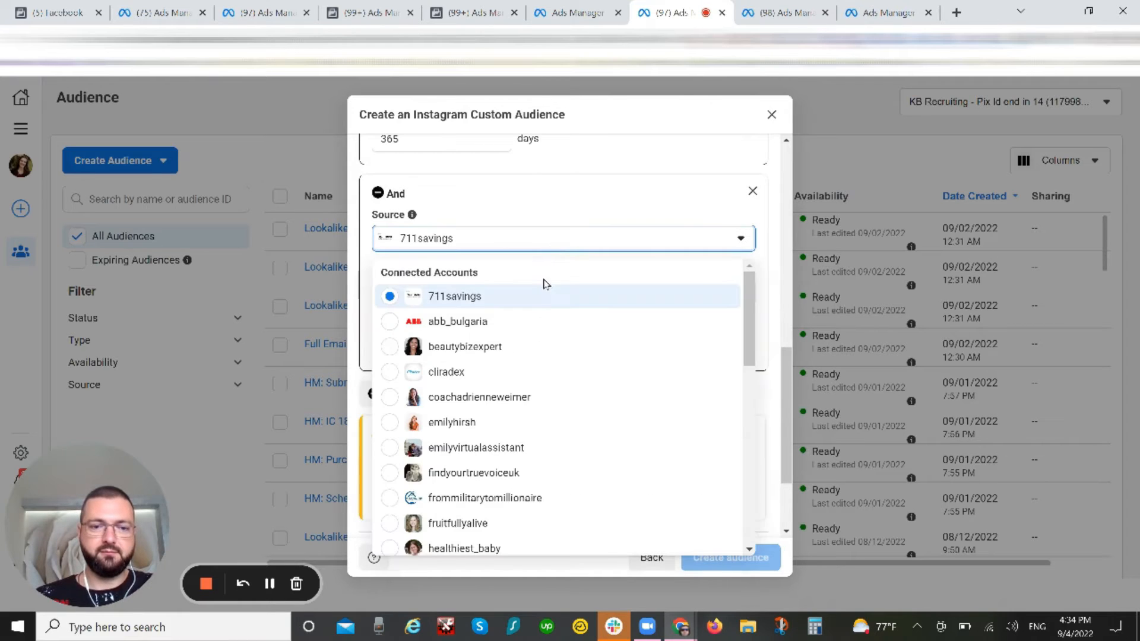
click(529, 345)
Step: Change the third criterion's event to people who sent a message to the professional account, and review the criteria
scroll(615, 303, up, 3)
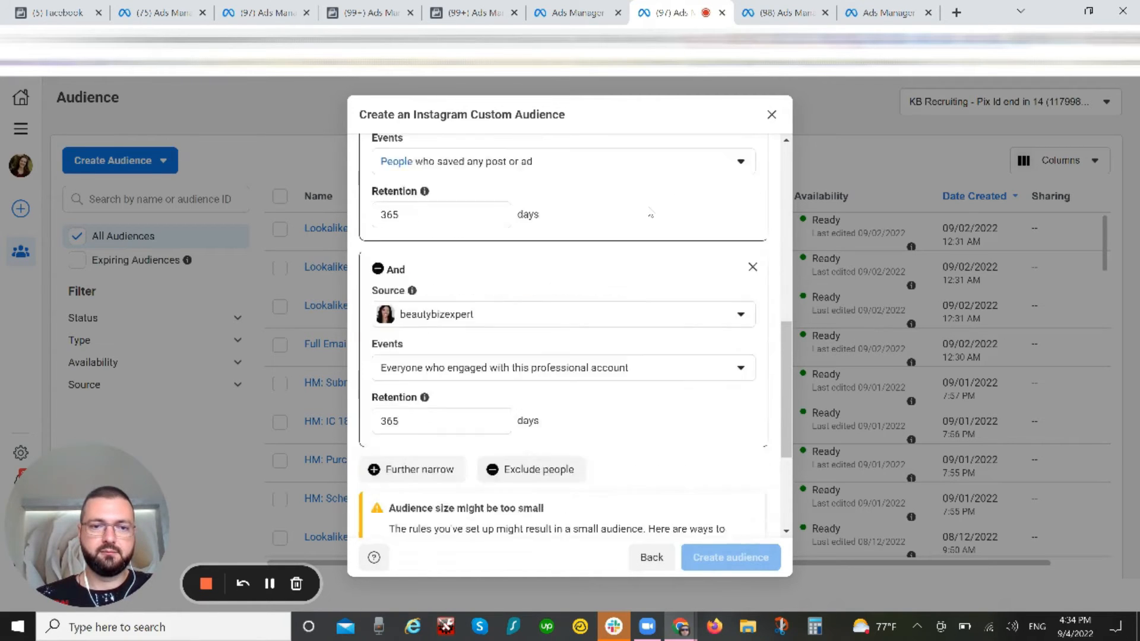
click(615, 304)
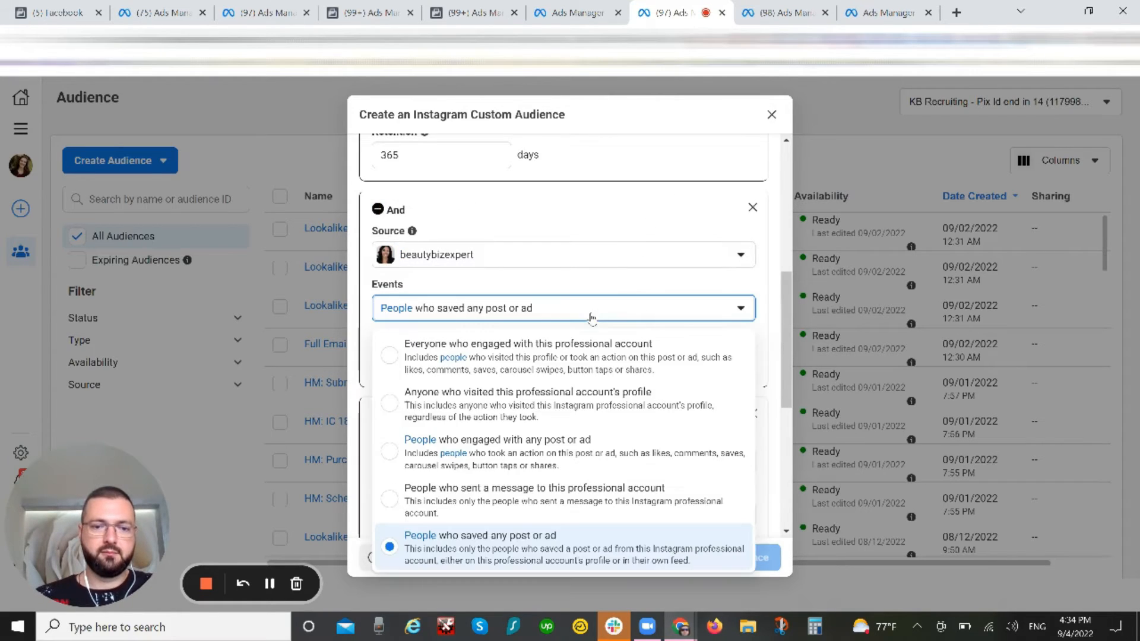
click(566, 495)
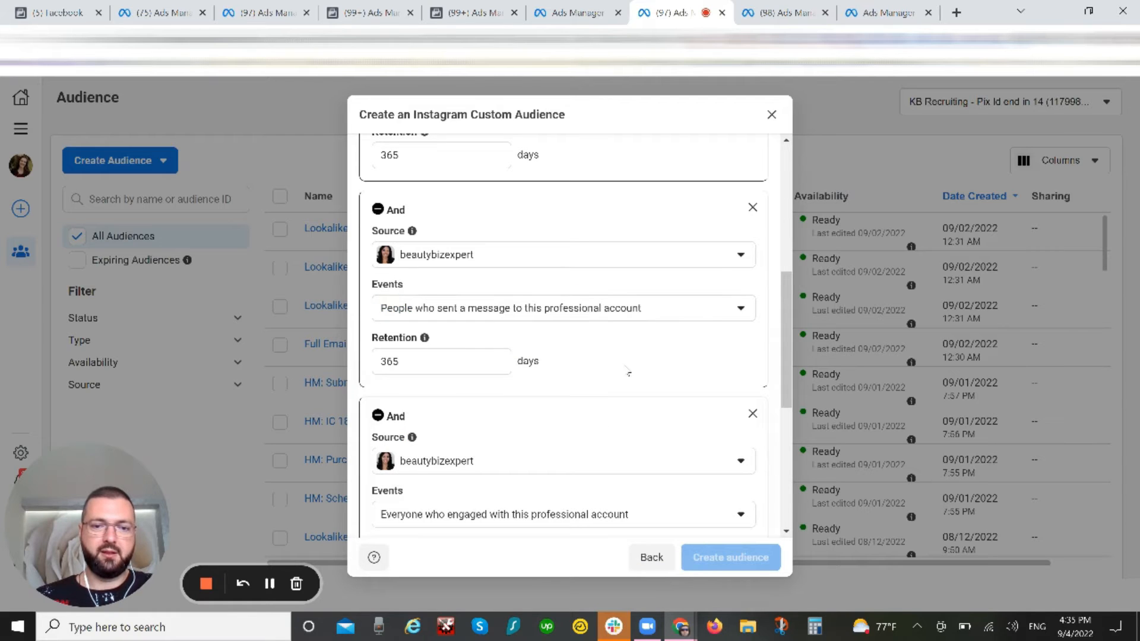
scroll(682, 326, up, 3)
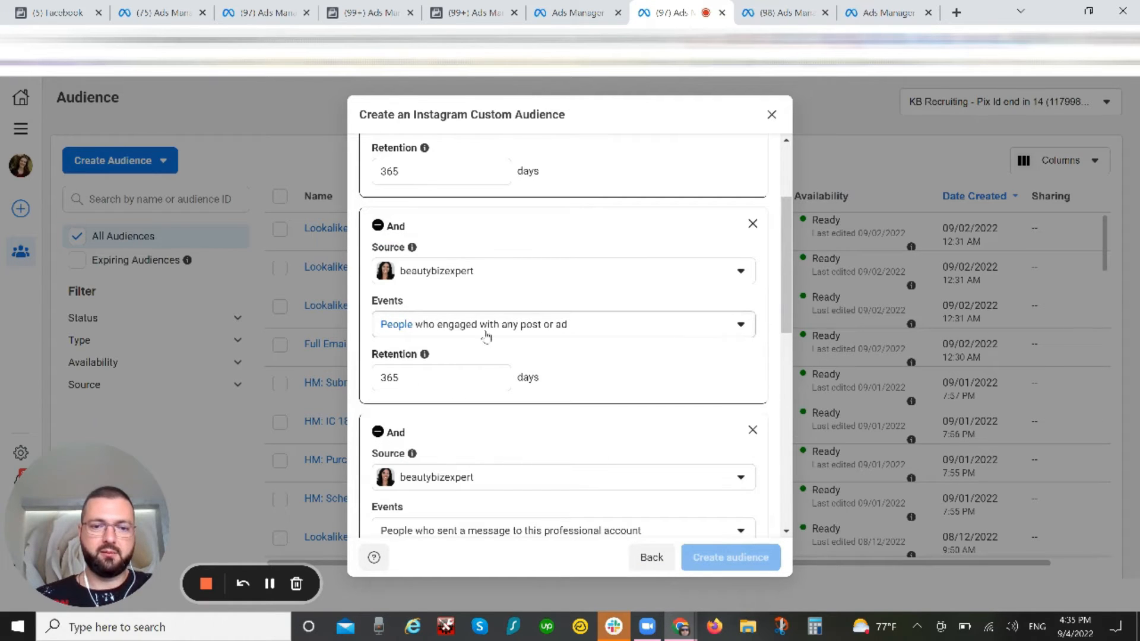
scroll(629, 353, up, 1)
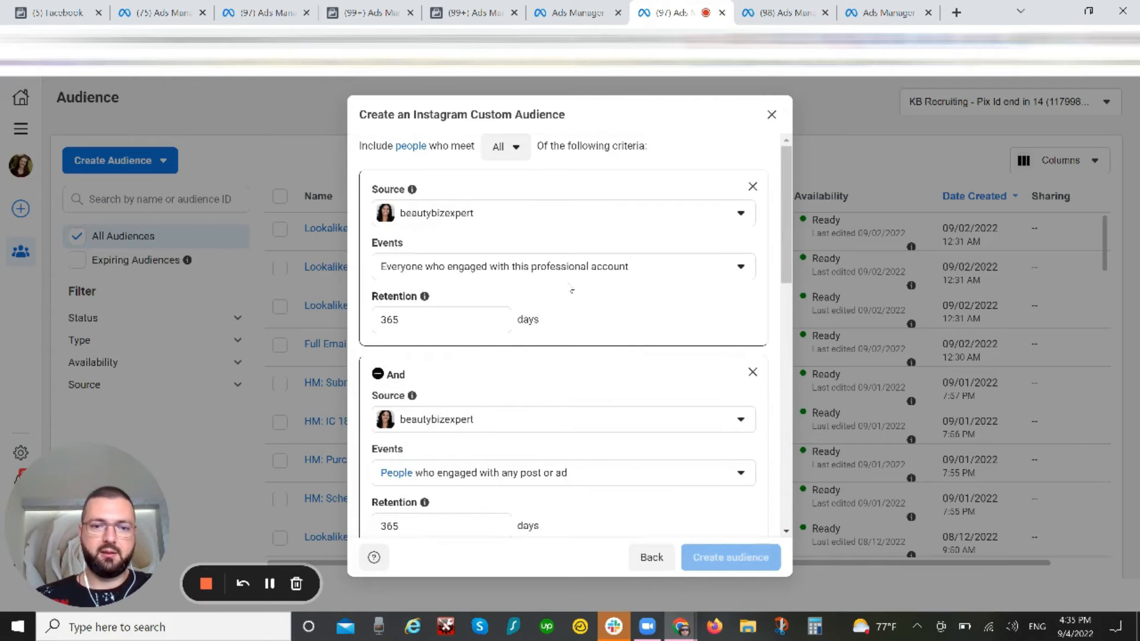
scroll(642, 387, down, 10)
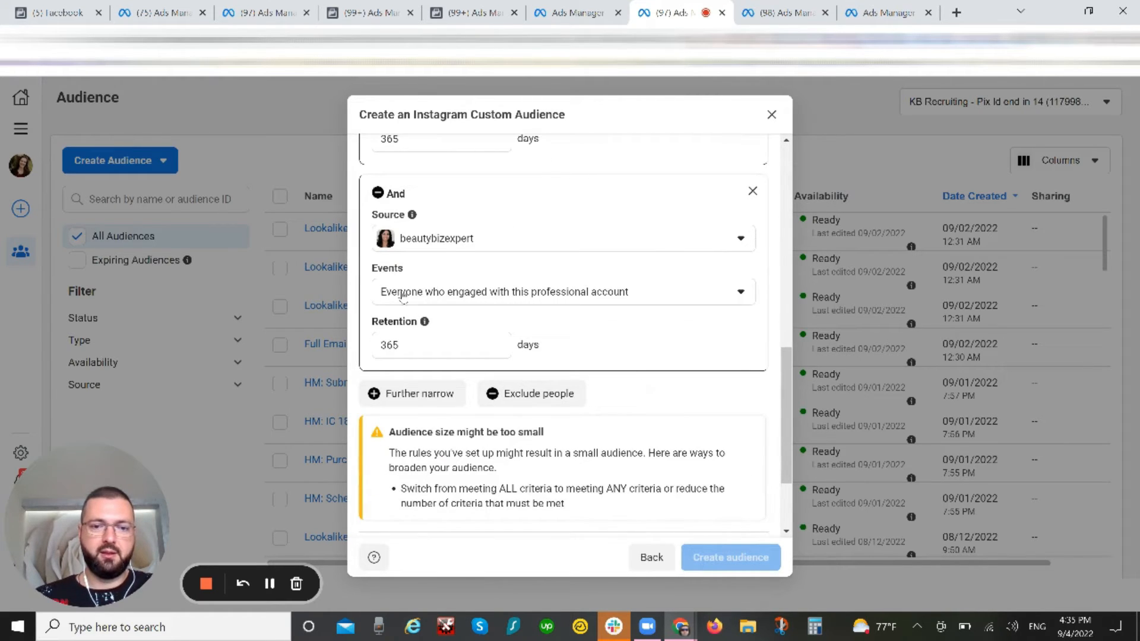
Step: Set the fourth criterion's event to people who saved any post or ad, and review the criteria
click(656, 291)
click(558, 538)
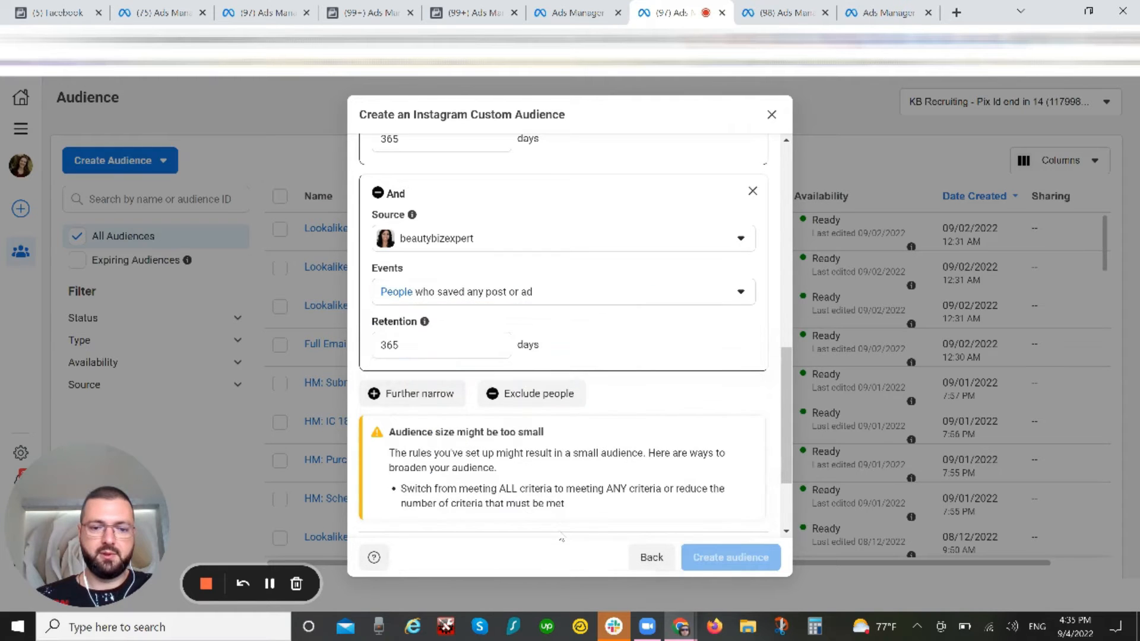
scroll(651, 355, down, 2)
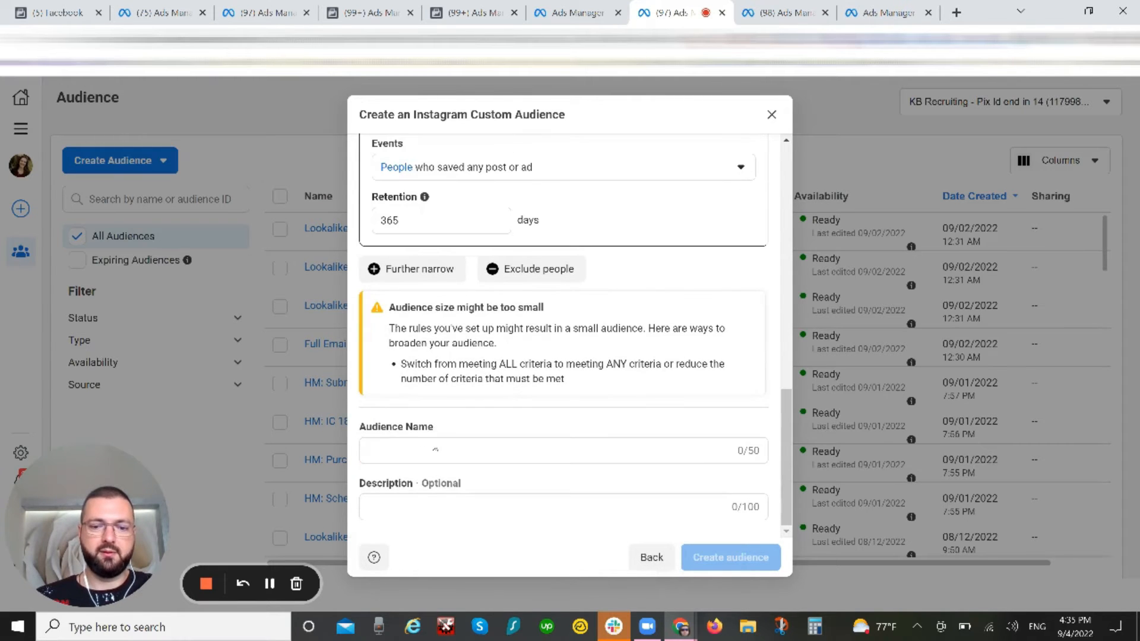
scroll(663, 360, up, 5)
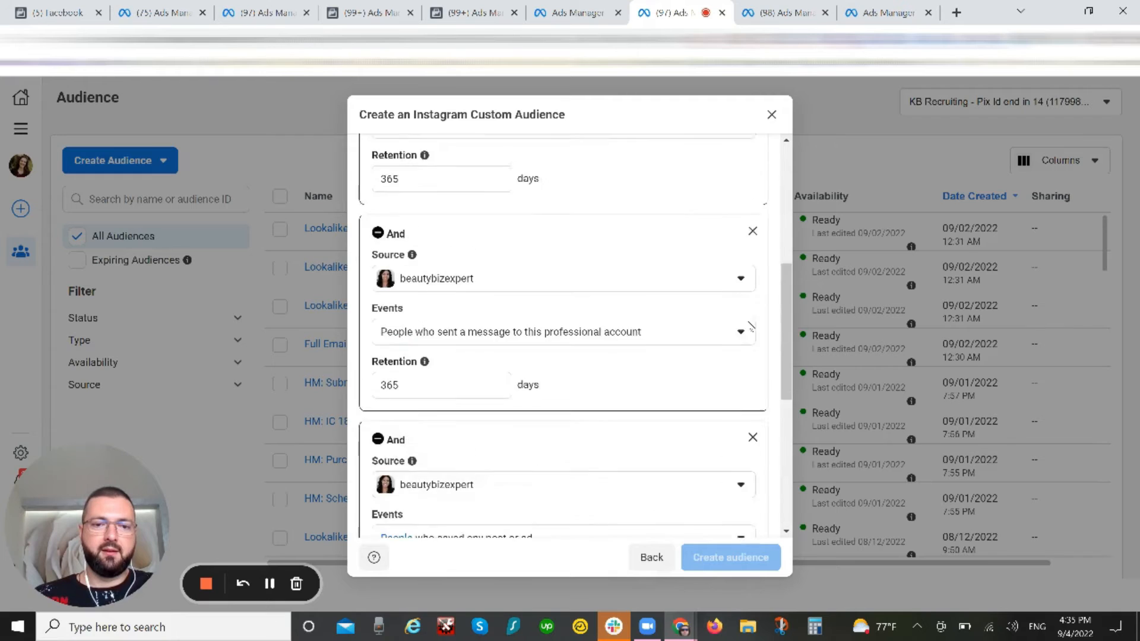
click(752, 321)
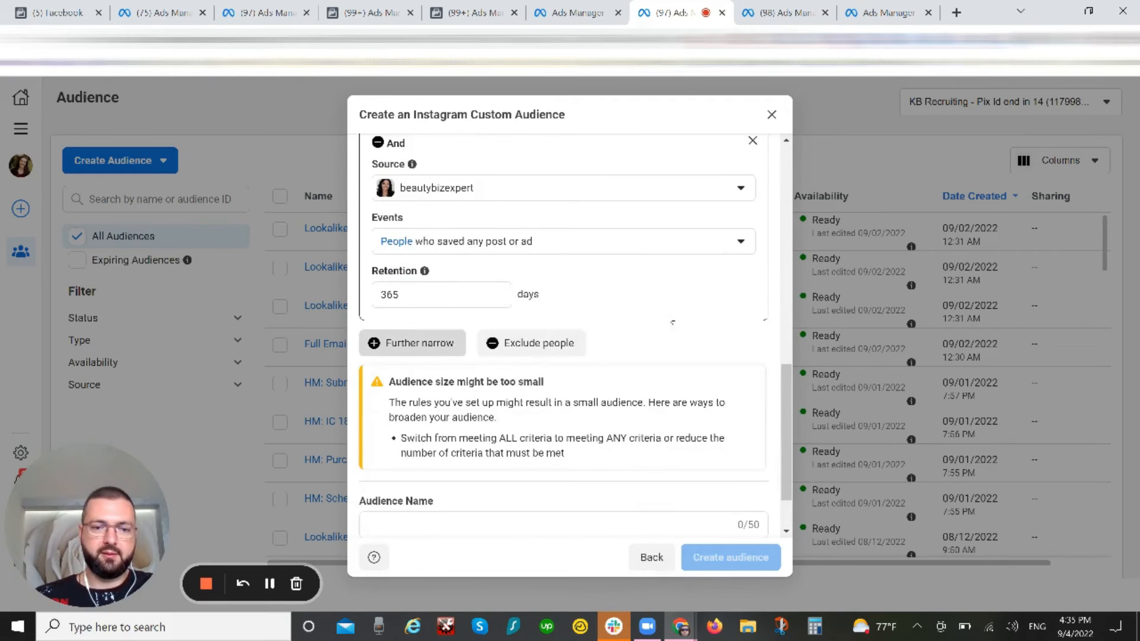
Step: Narrow by a fifth criterion for anyone who visited the beautybizexpert profile, and close the Instagram audience without creating it
click(408, 341)
scroll(683, 312, down, 3)
click(560, 239)
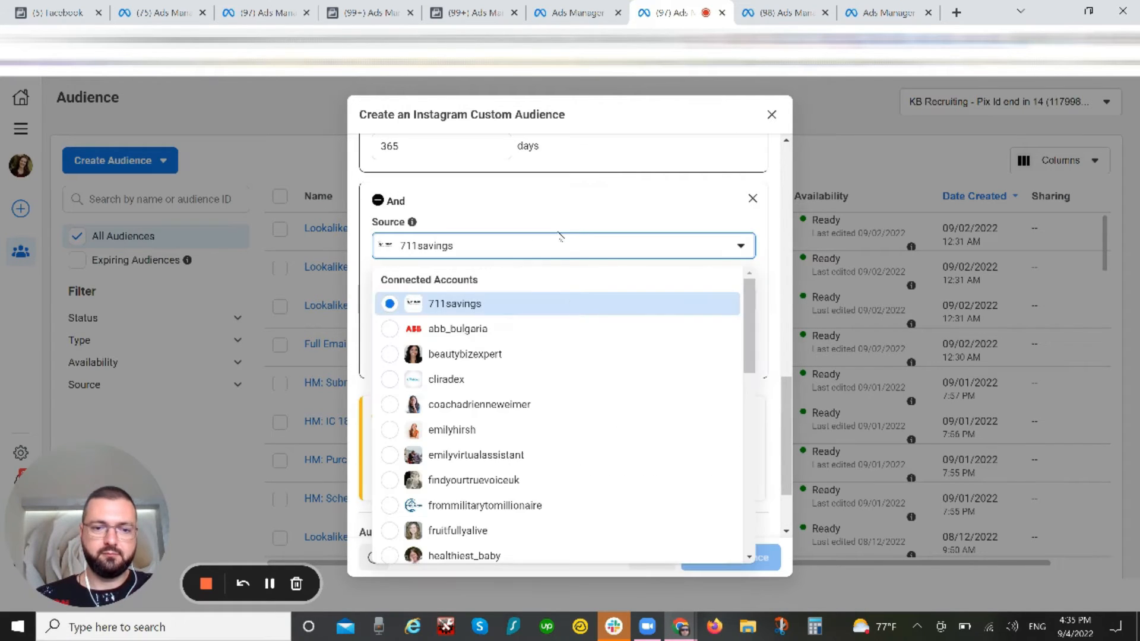
click(490, 357)
click(481, 301)
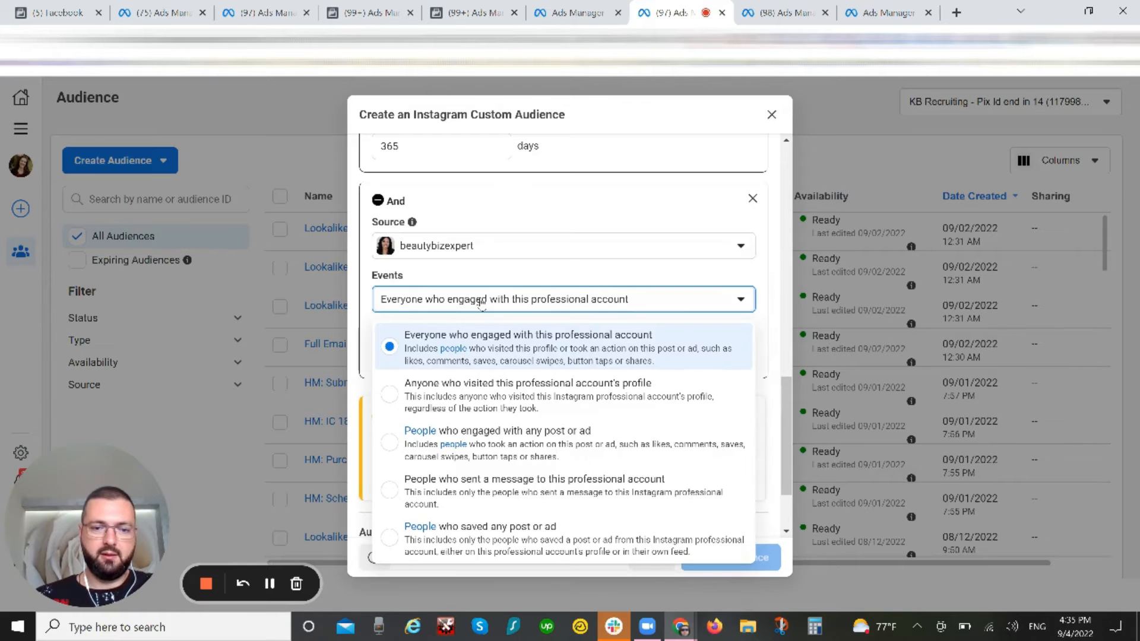
click(564, 401)
scroll(606, 363, down, 2)
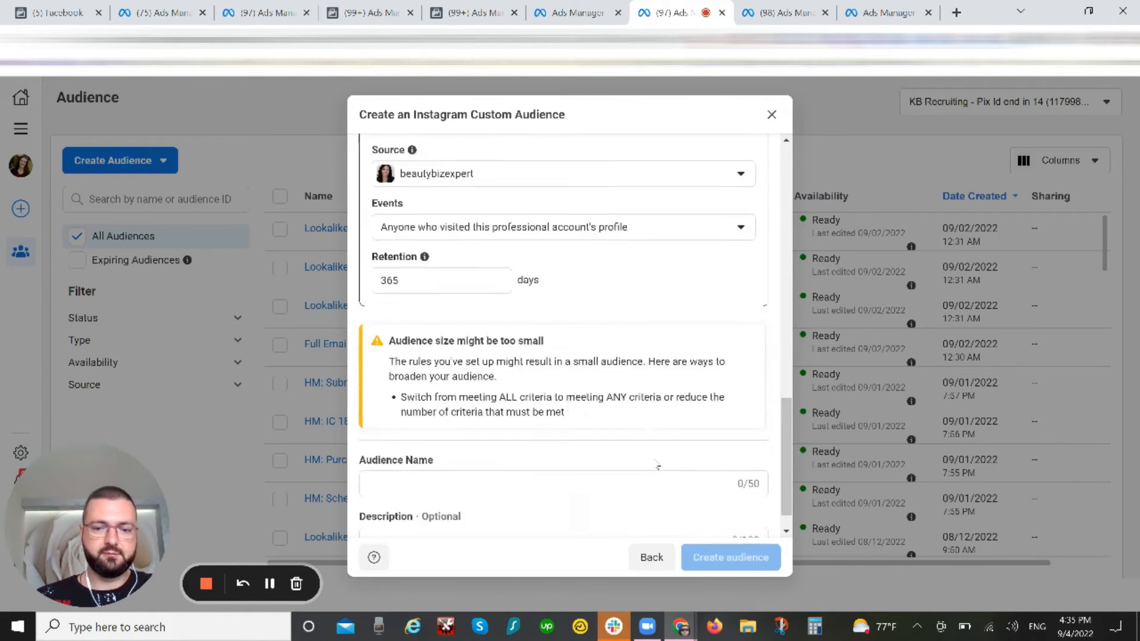
click(771, 115)
Step: Start a new custom audience with Video as its source
click(116, 161)
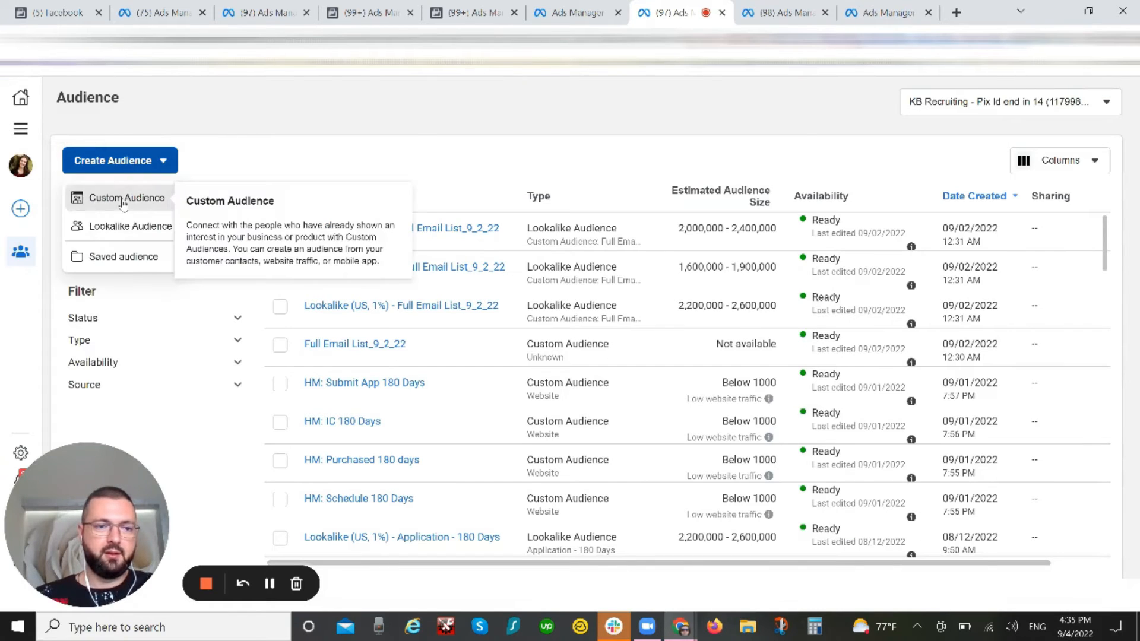
click(124, 199)
click(366, 352)
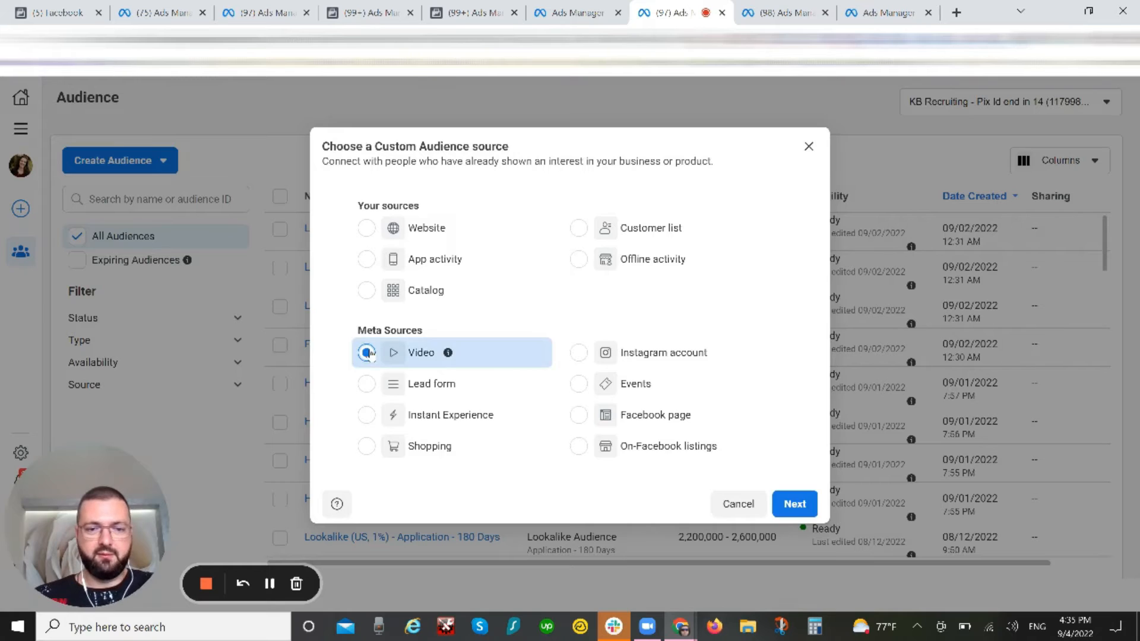
click(794, 503)
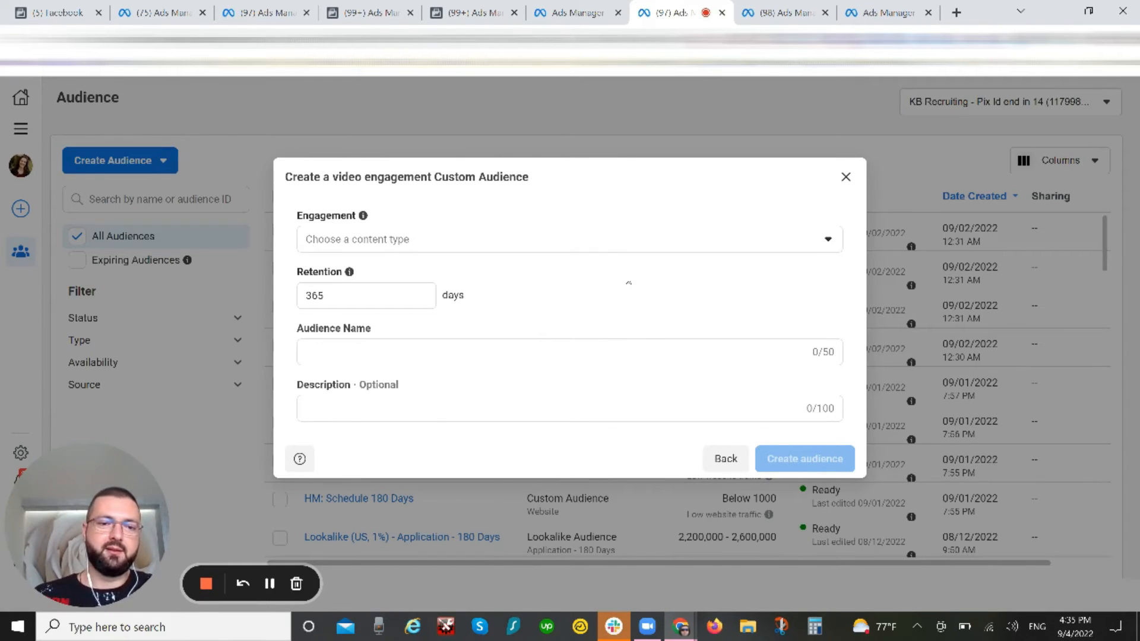
Step: Add engagement types for people who have watched 95%, 75% and 50% of the video
click(609, 239)
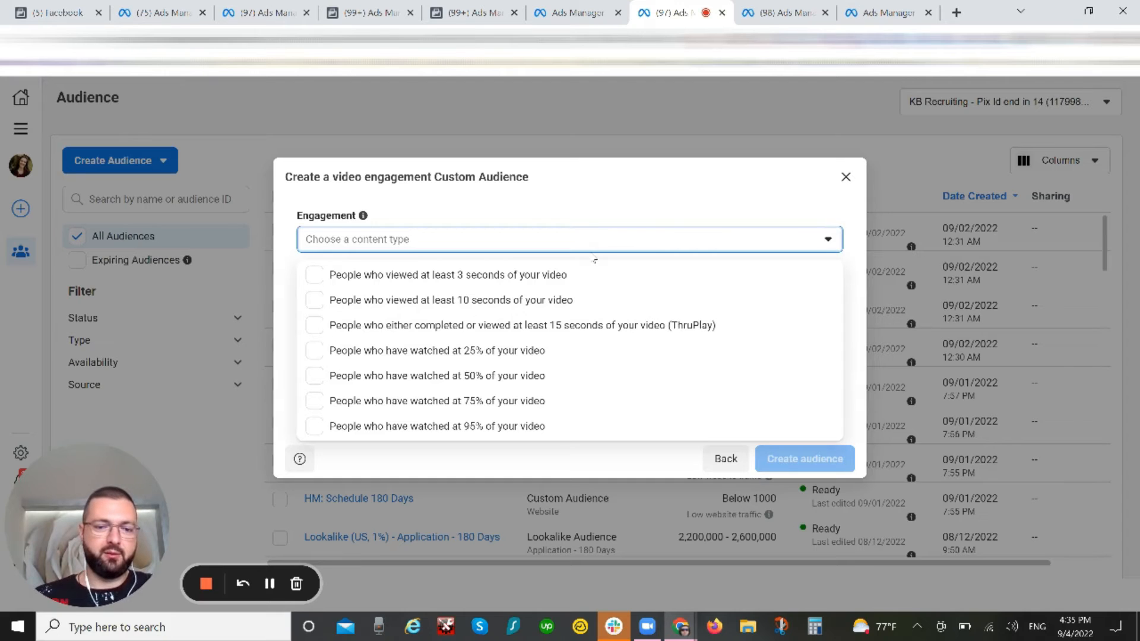
click(315, 426)
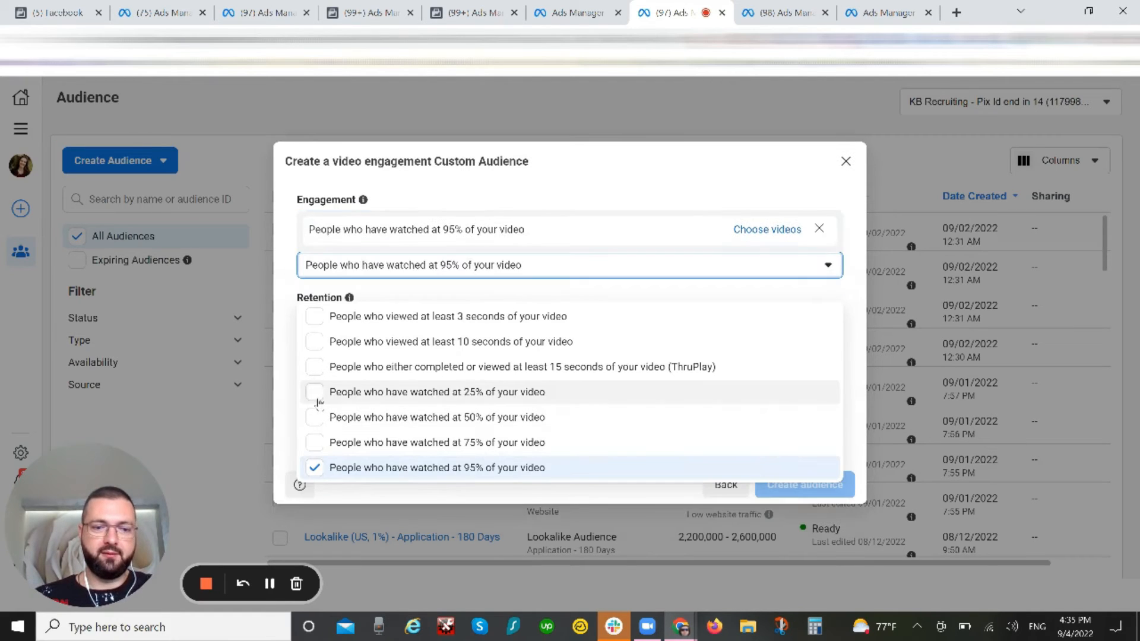
click(315, 442)
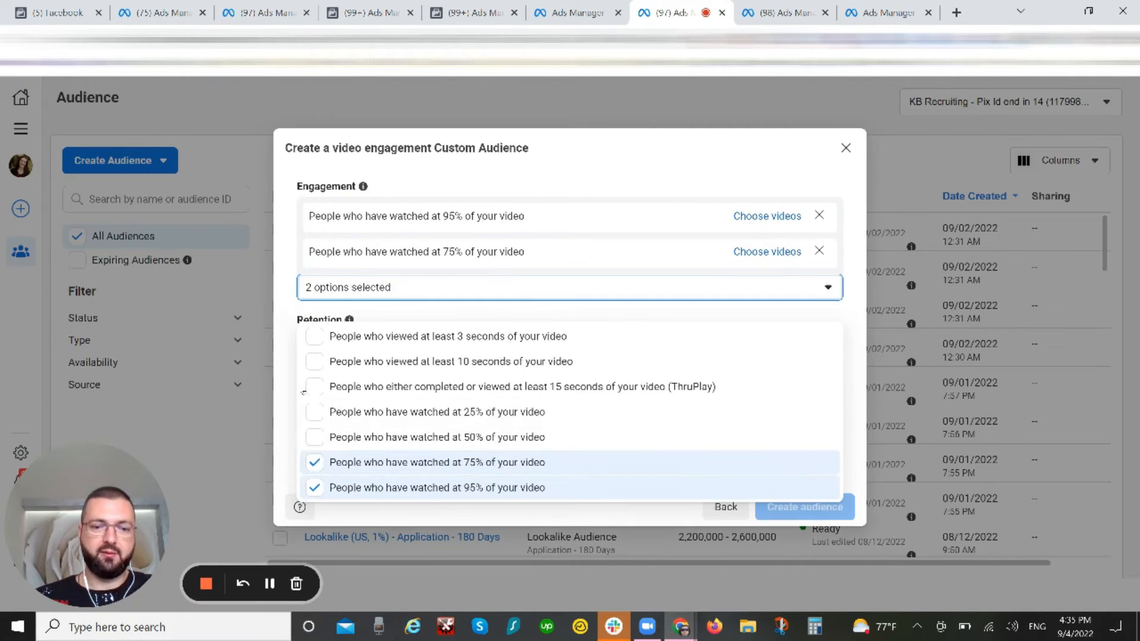
click(315, 438)
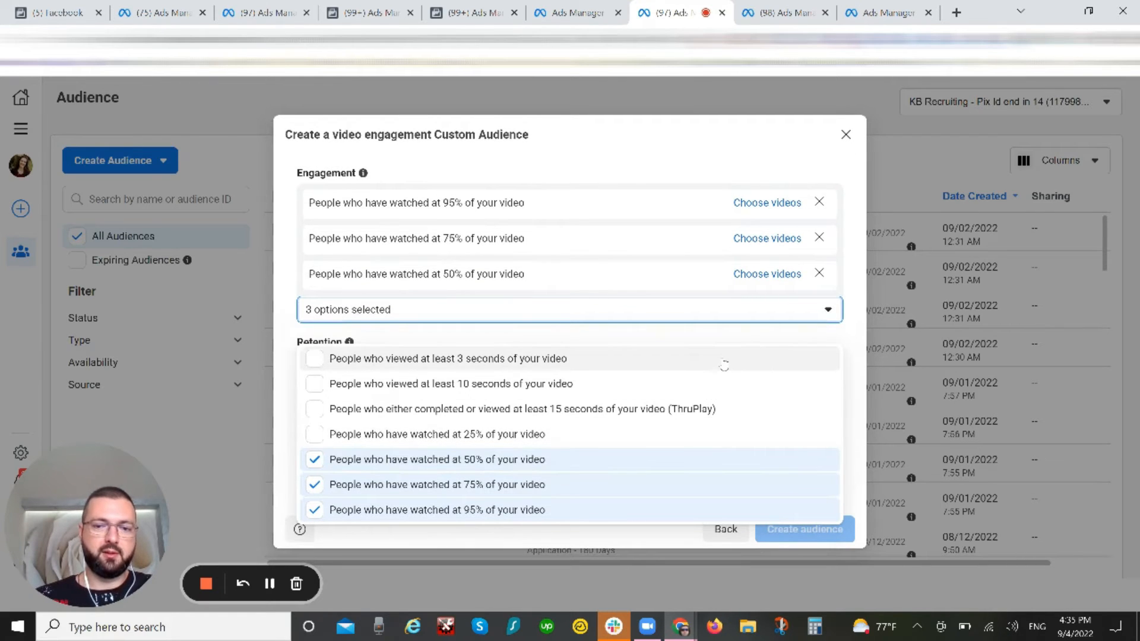
Step: Remove engagement types so that only people who have watched 50% of the video stay selected
click(315, 434)
click(315, 466)
click(314, 458)
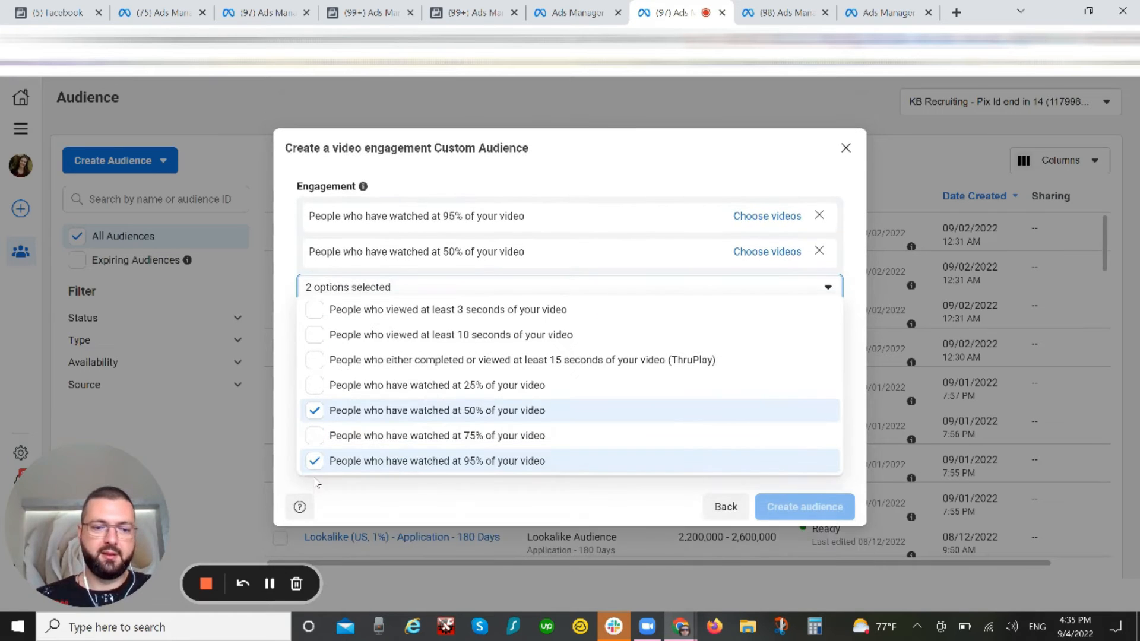
click(314, 465)
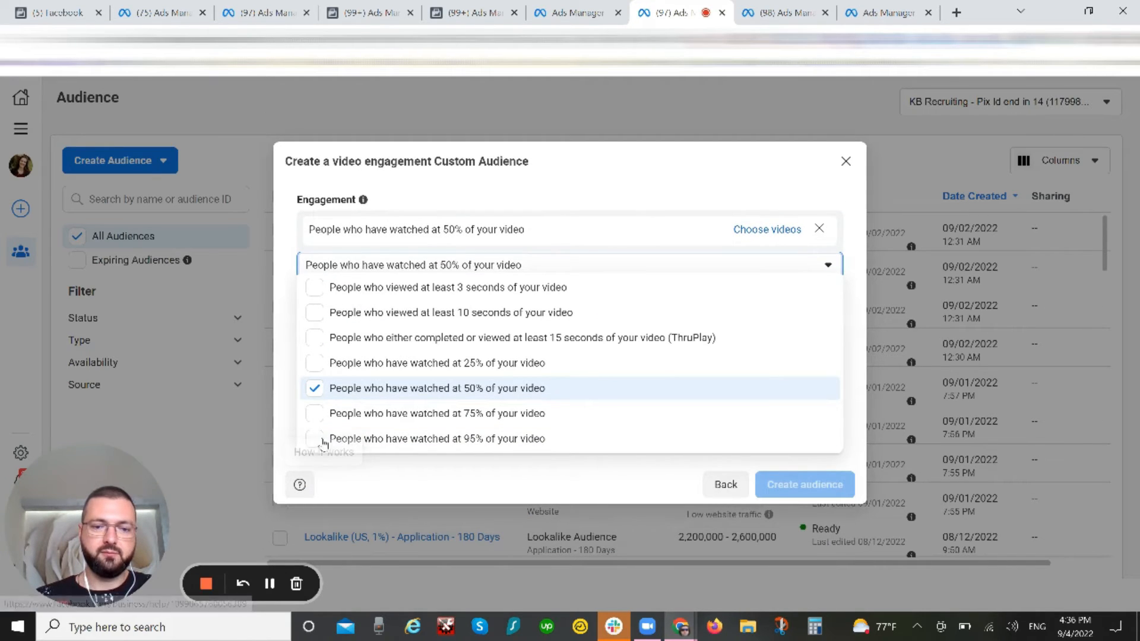
Step: Set the engagement types to people who have watched 25%, 50%, 75% and 95% of the video
click(315, 416)
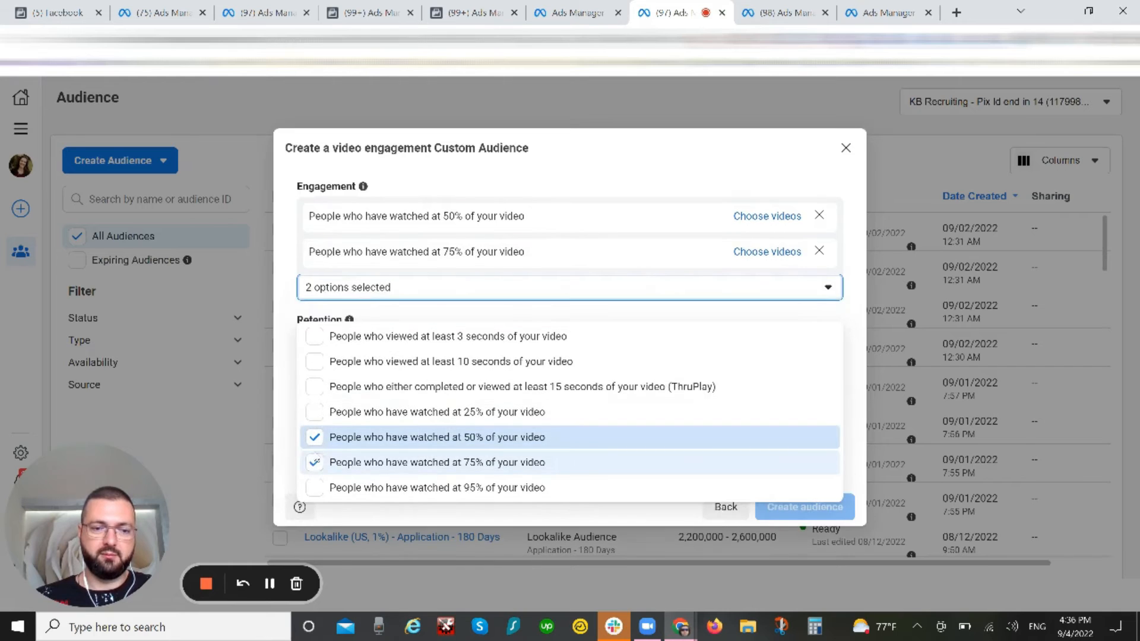
click(315, 438)
click(314, 438)
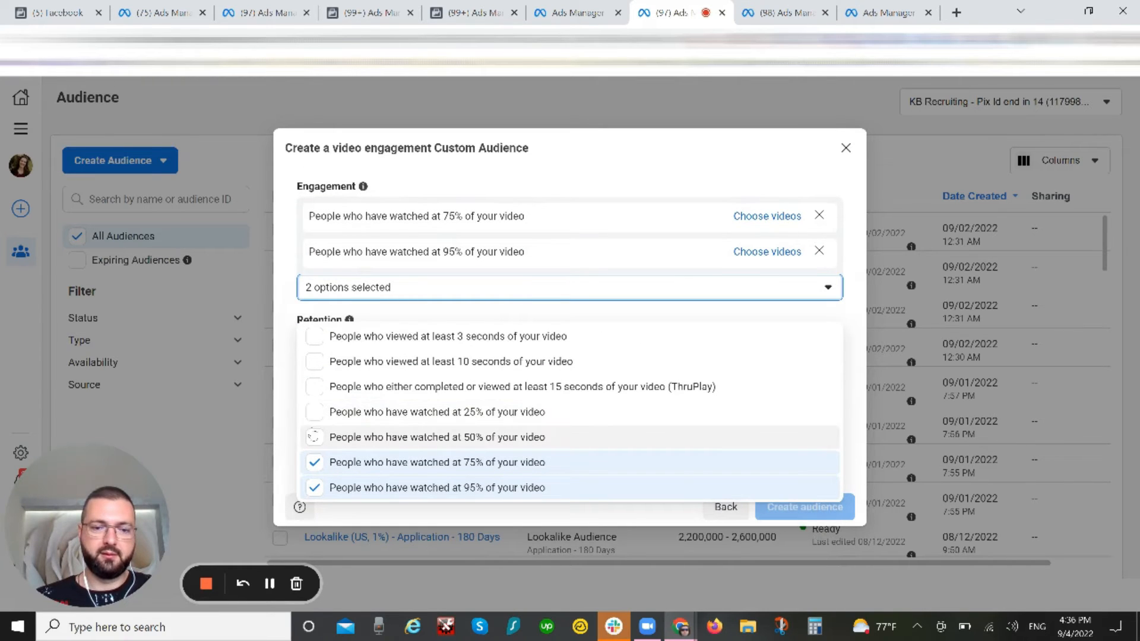
click(314, 414)
click(314, 459)
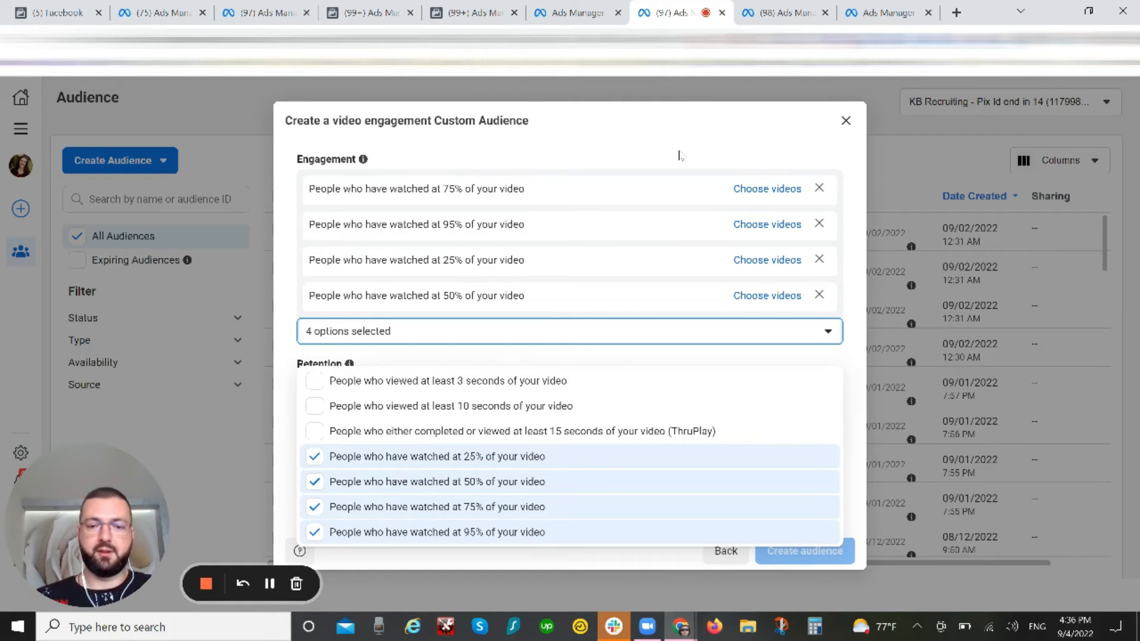
click(743, 154)
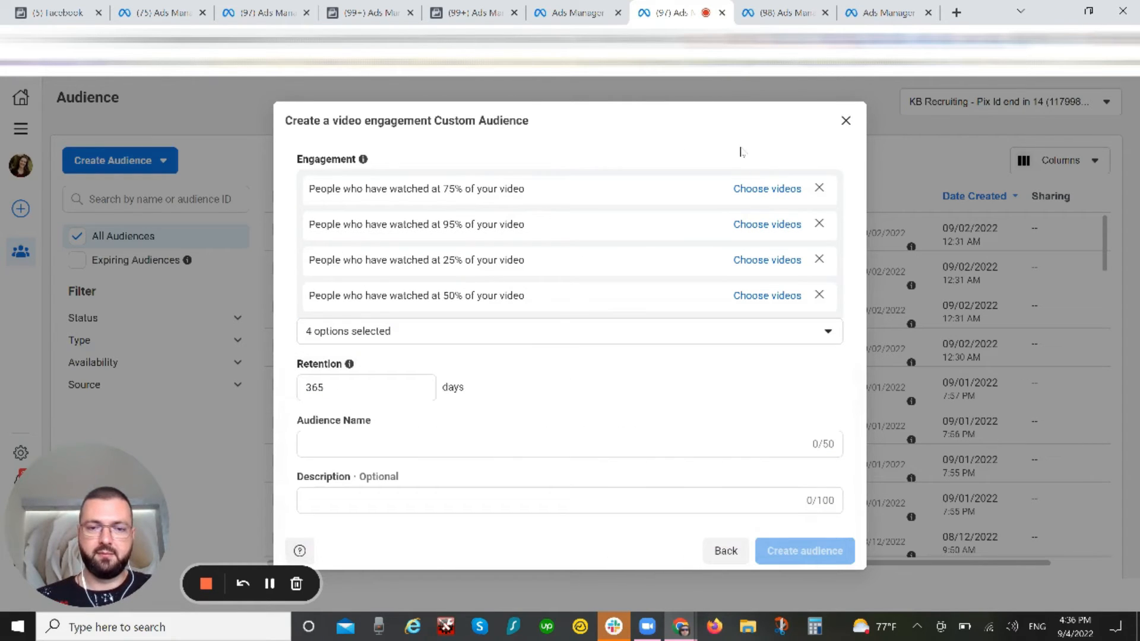
Step: Open the video selection for the 75% viewers and check which Facebook pages can be chosen
click(767, 189)
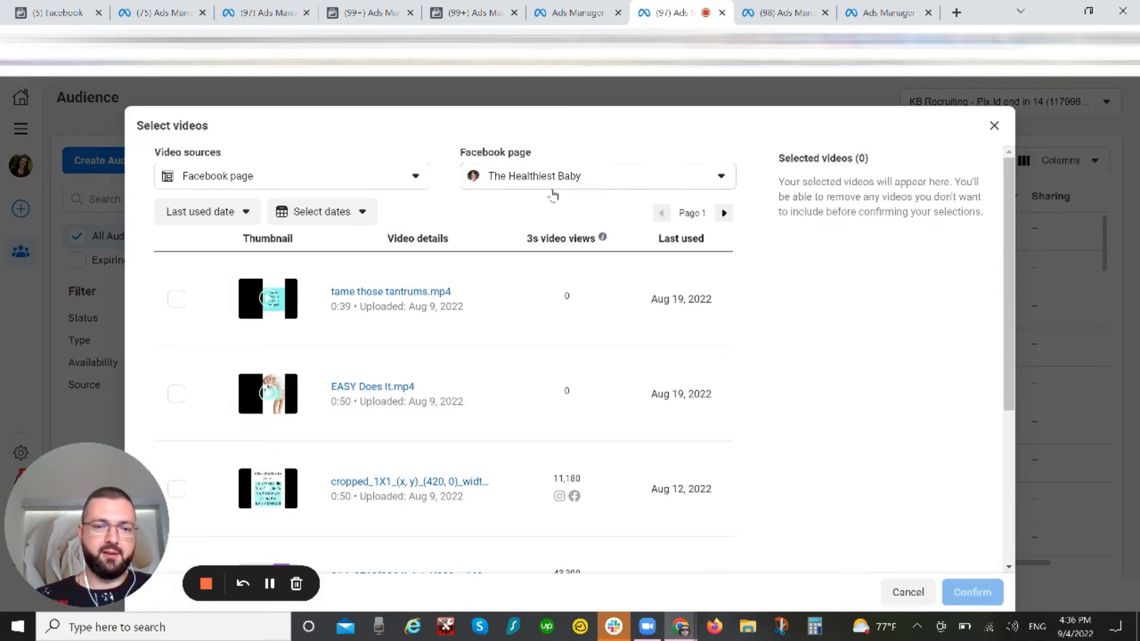
click(604, 183)
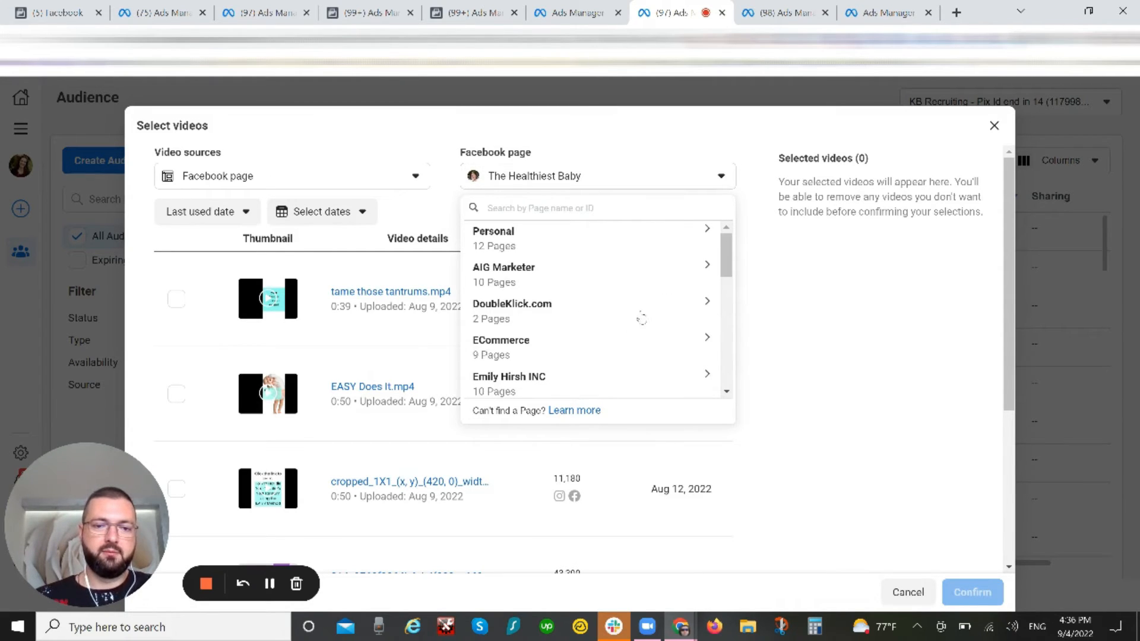
scroll(659, 298, down, 8)
click(823, 308)
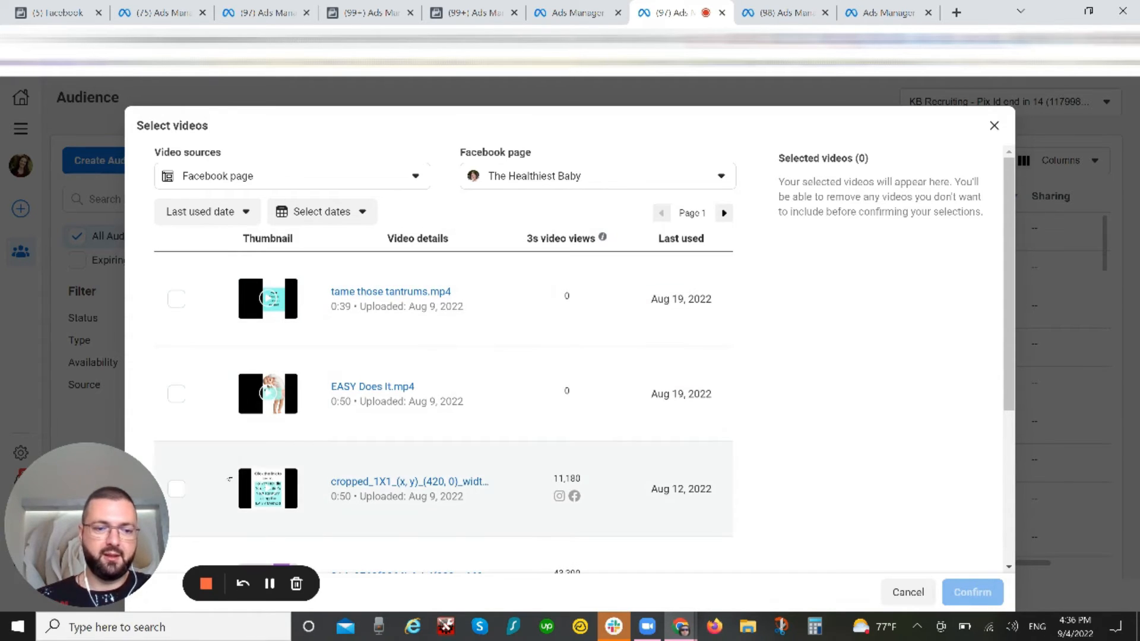
Step: Select the 0:50 cropped_1X1 video, the 014e9768 and 73a453f4 videos and direct to camera.mov on the first page of videos
click(176, 490)
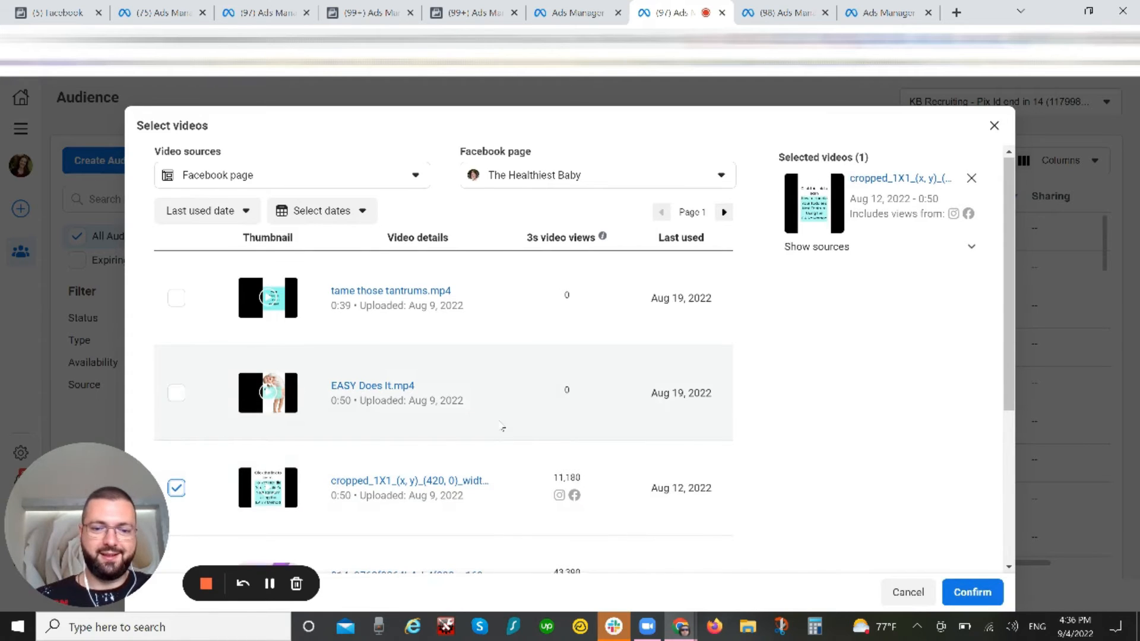
scroll(503, 427, down, 3)
scroll(502, 427, down, 2)
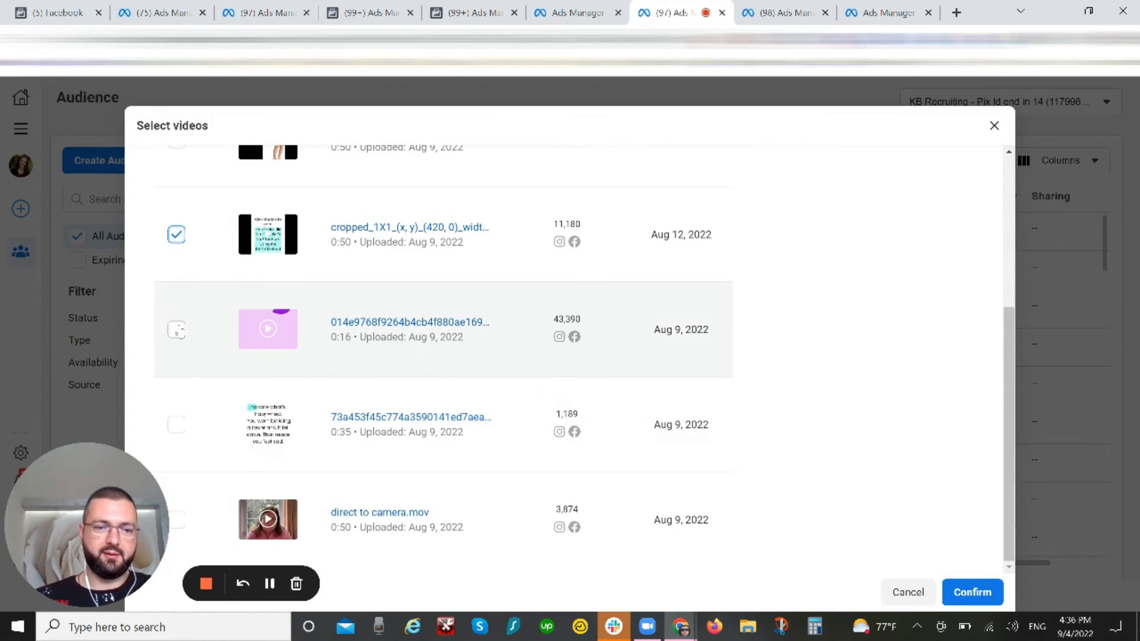
click(176, 329)
click(176, 424)
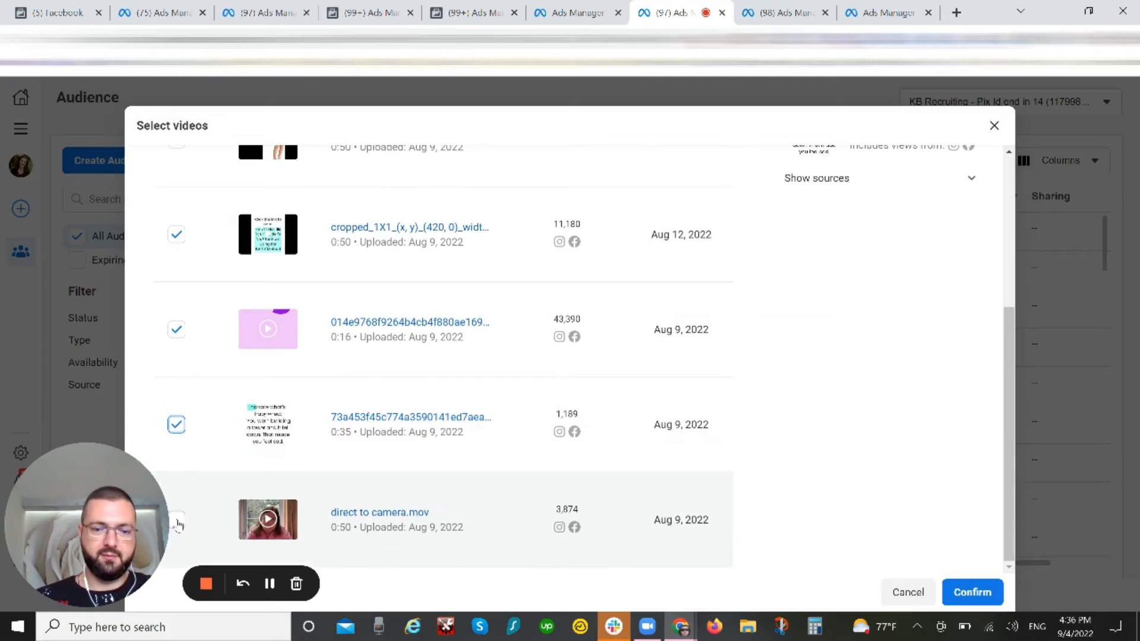
click(177, 520)
Step: Select the 0:39 cropped_1X1 video and Introducing: Toddlers Made Easy on page 2 of the videos
scroll(765, 206, up, 5)
mouse_move(560, 243)
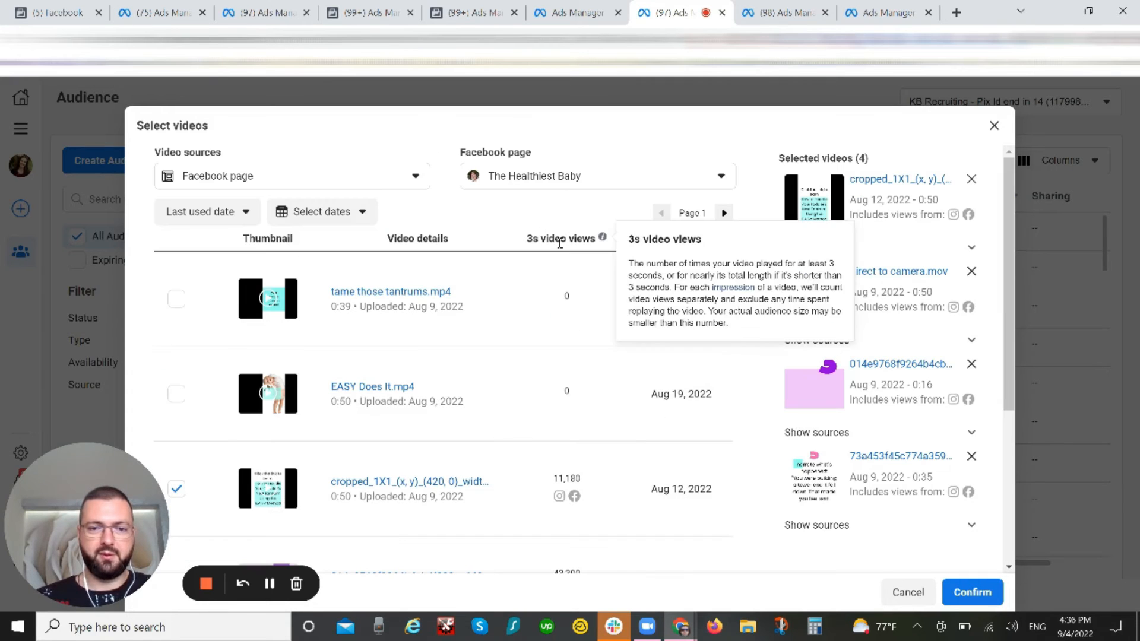
click(724, 212)
click(176, 299)
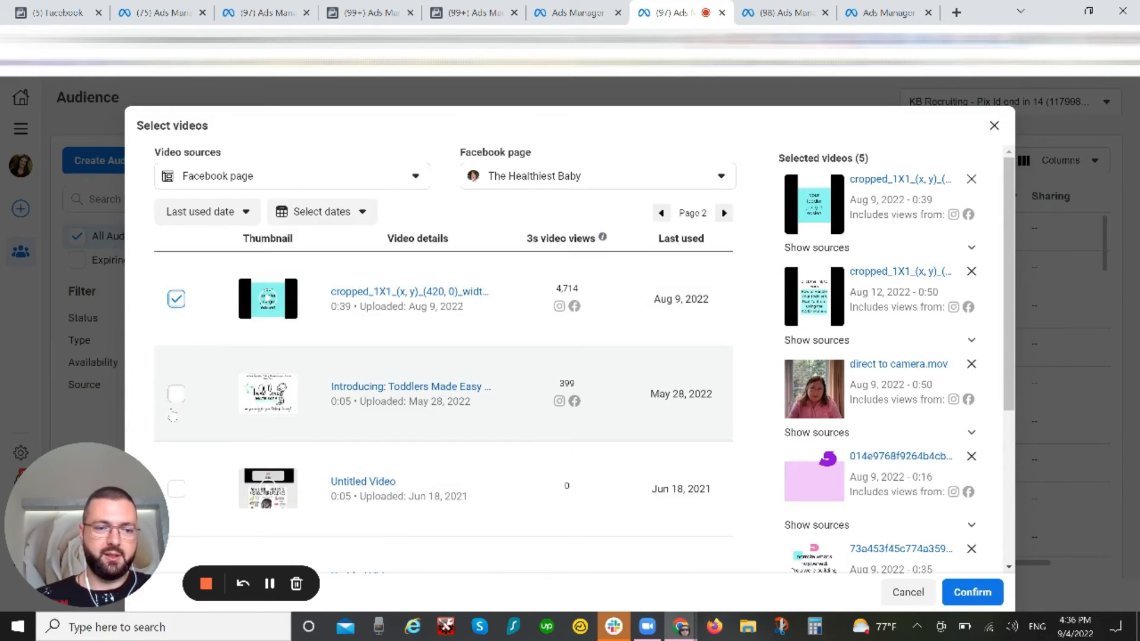
click(176, 394)
scroll(729, 318, down, 1)
scroll(730, 318, down, 3)
scroll(729, 308, up, 5)
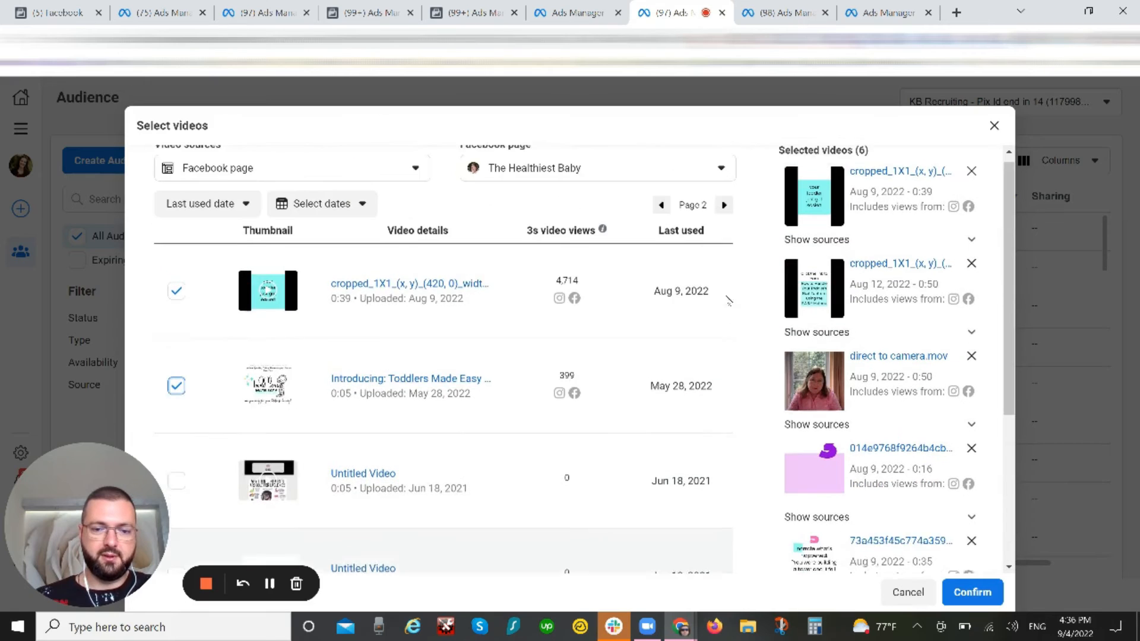
Step: Select For horizontal FB ad - PT Video 1, PT Video 1 vertical(1).mp4 and PT Video 1 vertical.mp4 on page 3
click(724, 214)
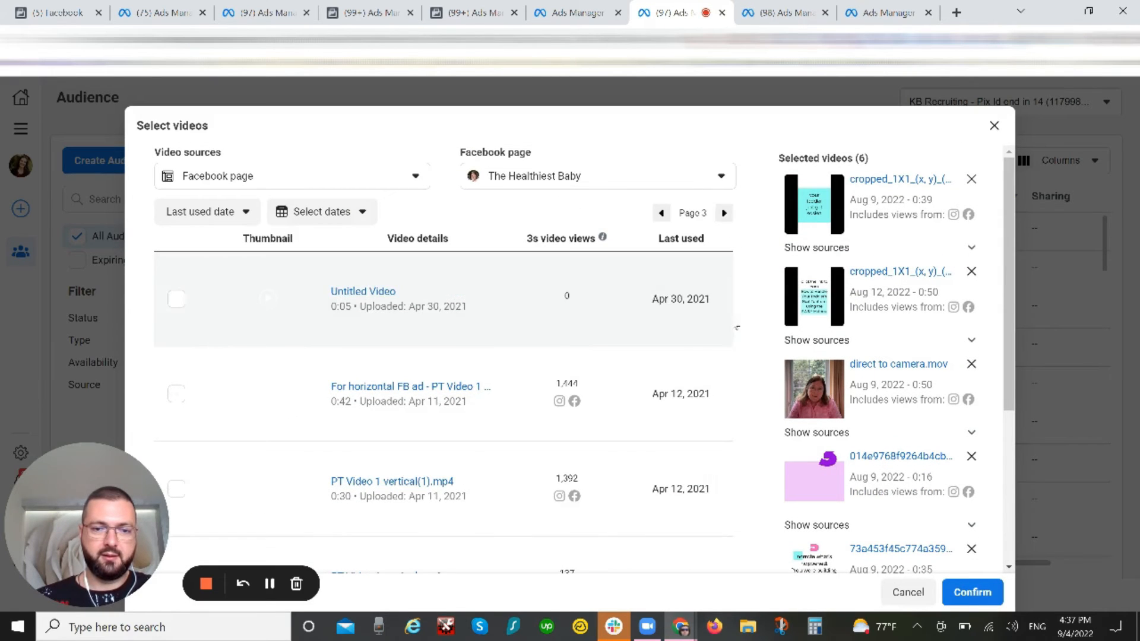
scroll(736, 327, down, 4)
scroll(736, 327, up, 2)
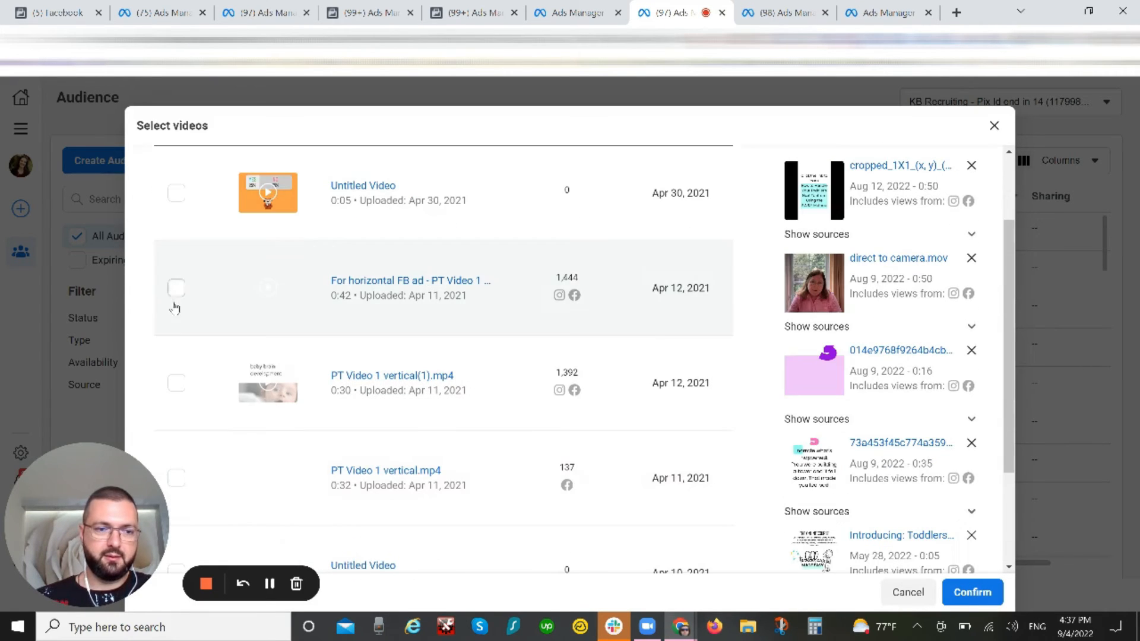
click(176, 288)
click(176, 383)
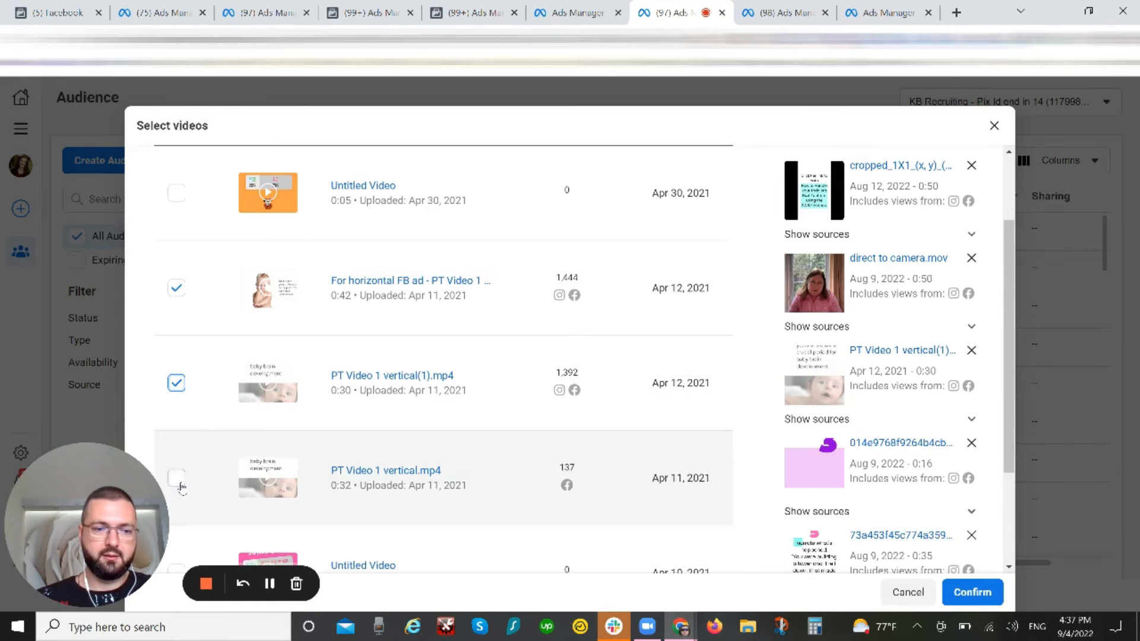
click(176, 478)
scroll(623, 427, down, 3)
scroll(623, 419, up, 5)
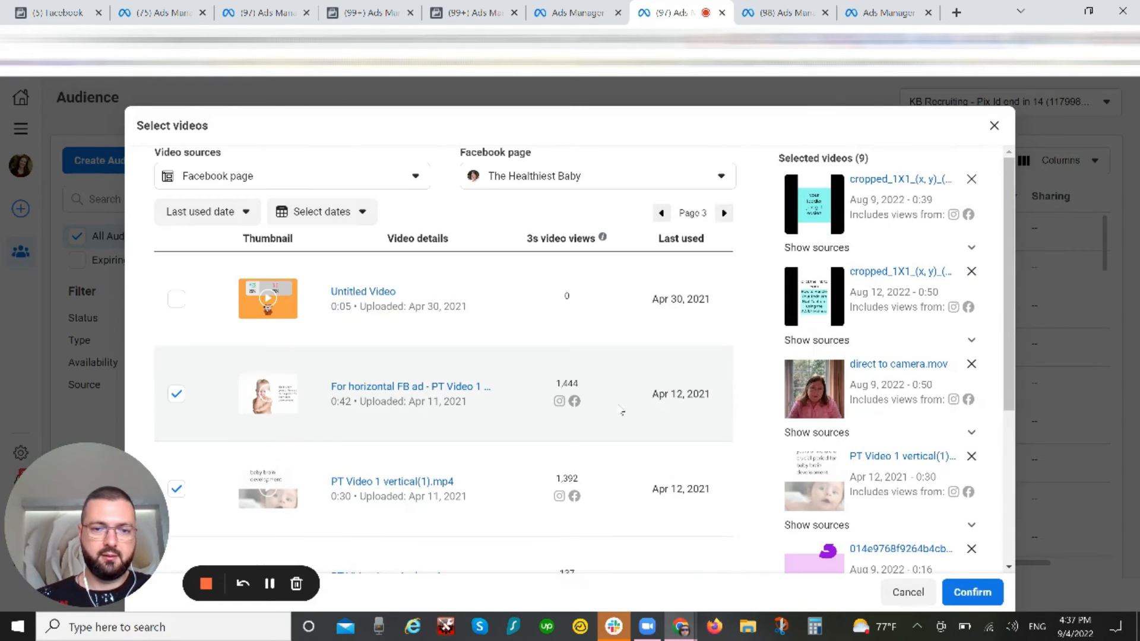
Step: Select the holiday bundle stories orientation, Special Holiday Bundle (3).mp4, Special Holiday Bundle.mp4 and holiday bundle stories version 1 videos on page 4
click(723, 214)
click(178, 298)
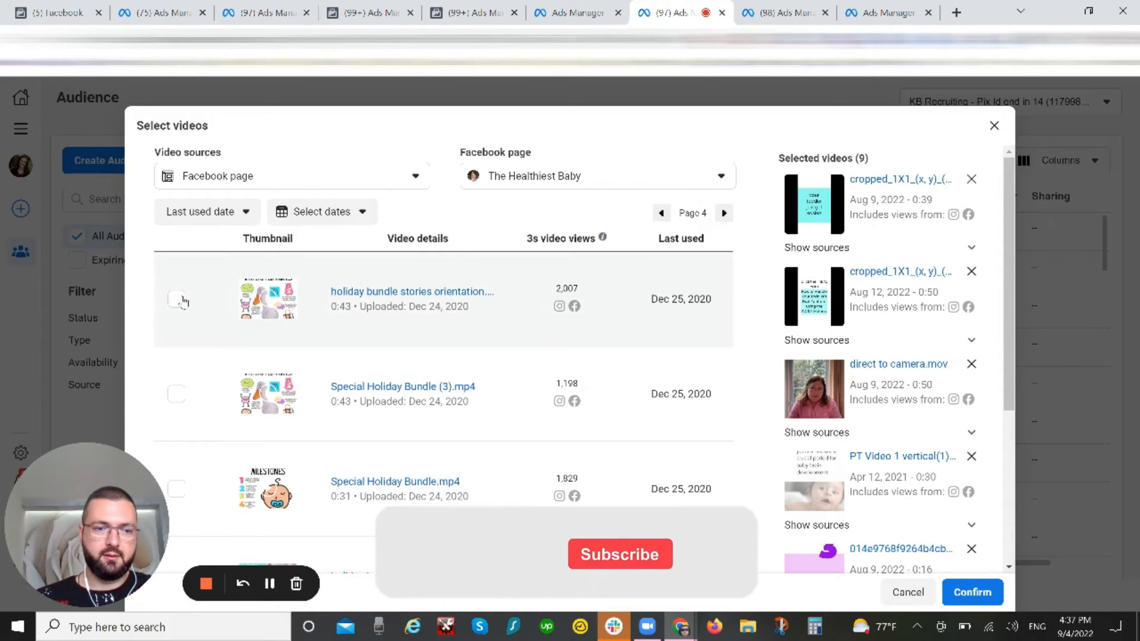
click(176, 394)
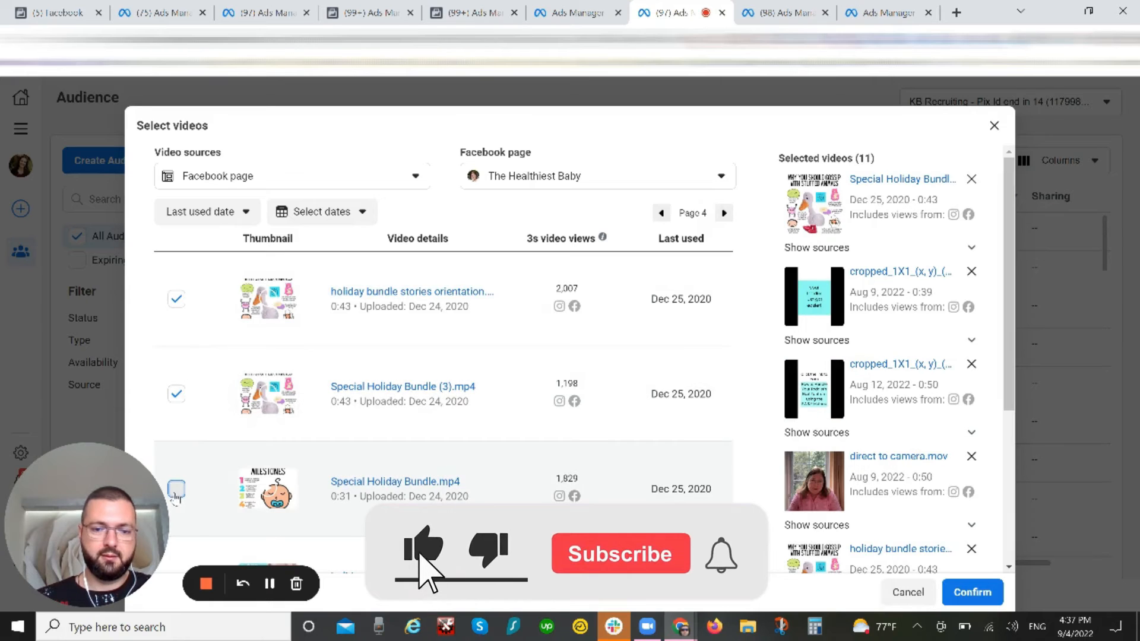
click(176, 489)
scroll(270, 410, down, 4)
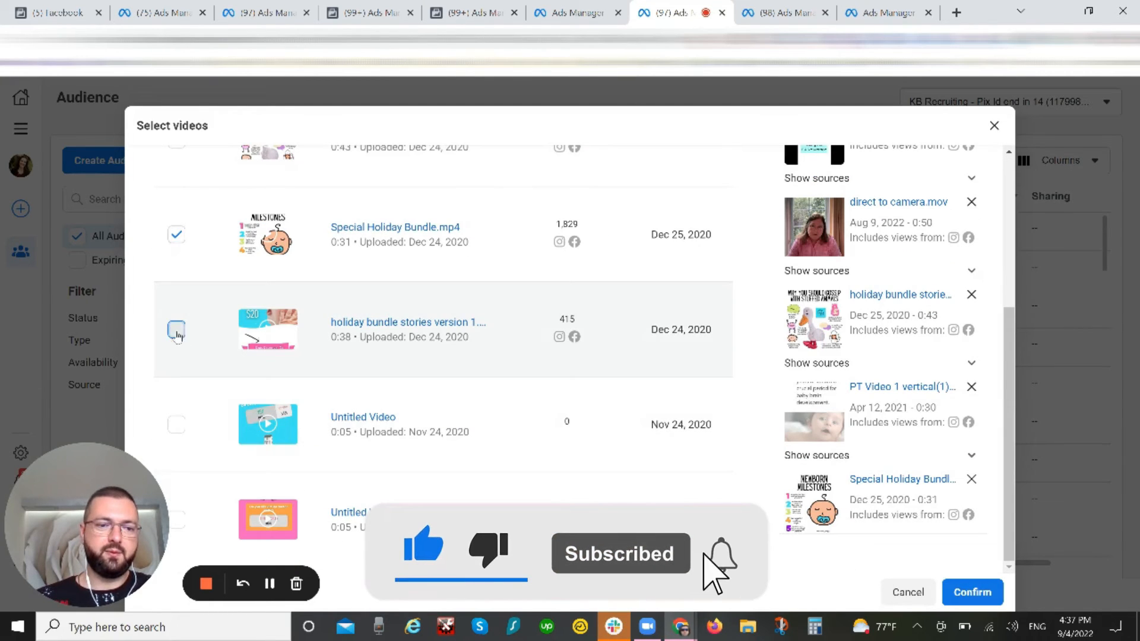
click(176, 329)
Step: Check the videos on page 5, confirm the video selection and close the video engagement audience without creating it
scroll(684, 365, up, 5)
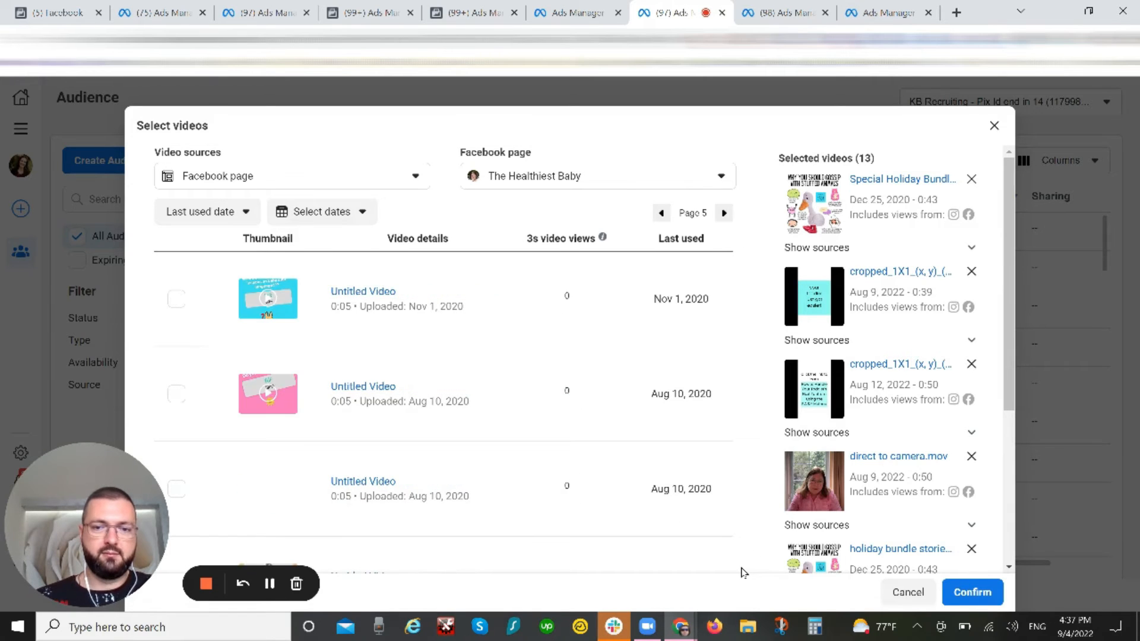
scroll(736, 510, down, 5)
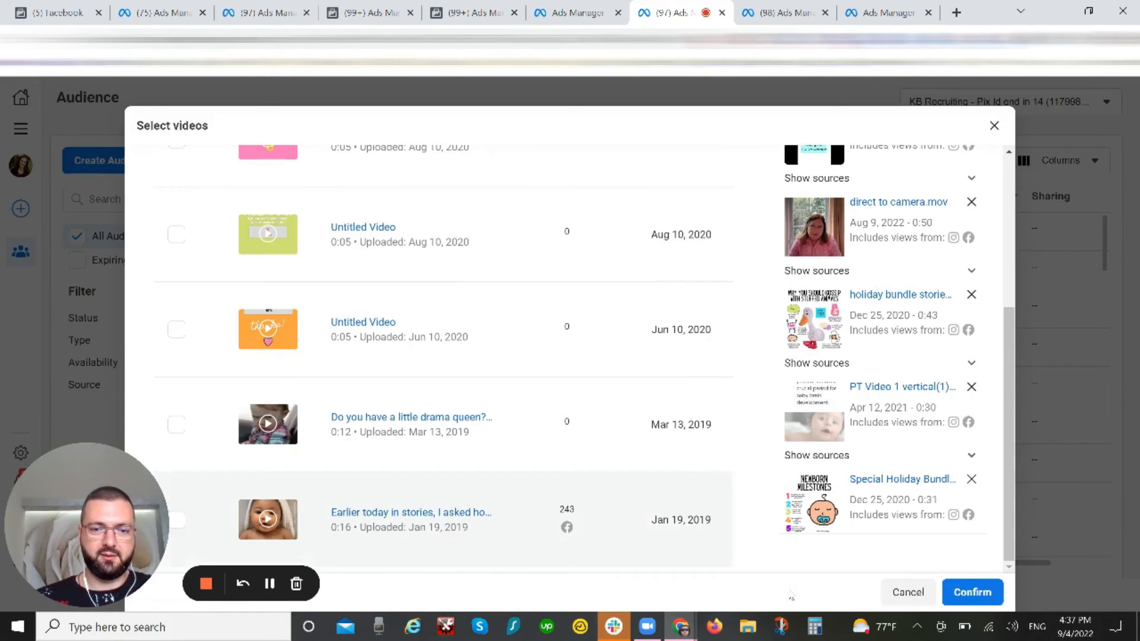
click(969, 592)
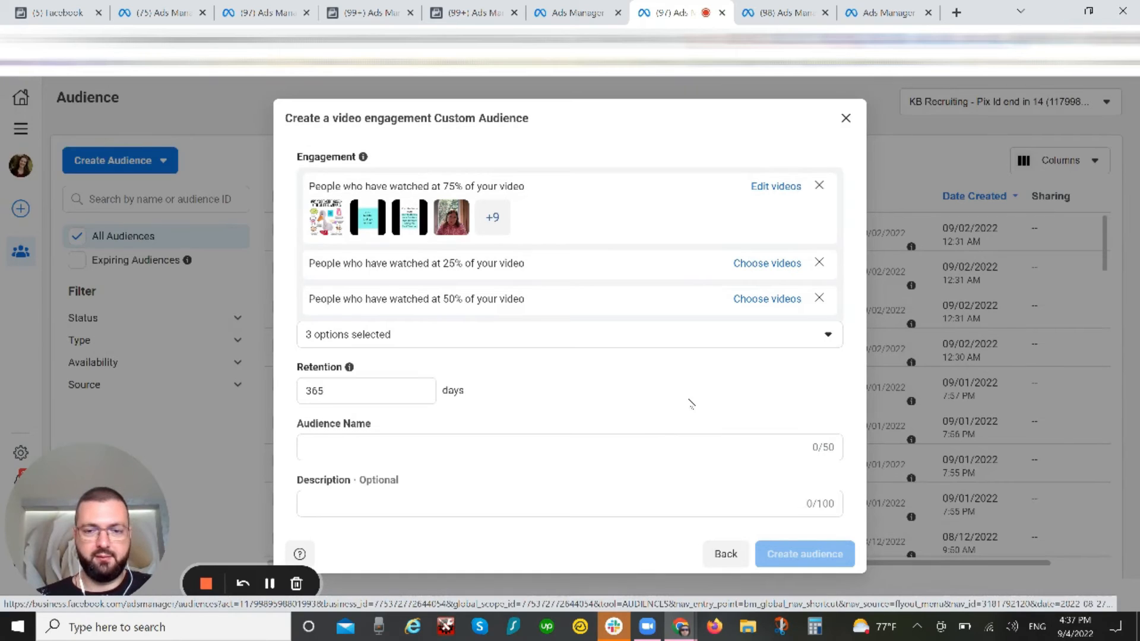
click(845, 117)
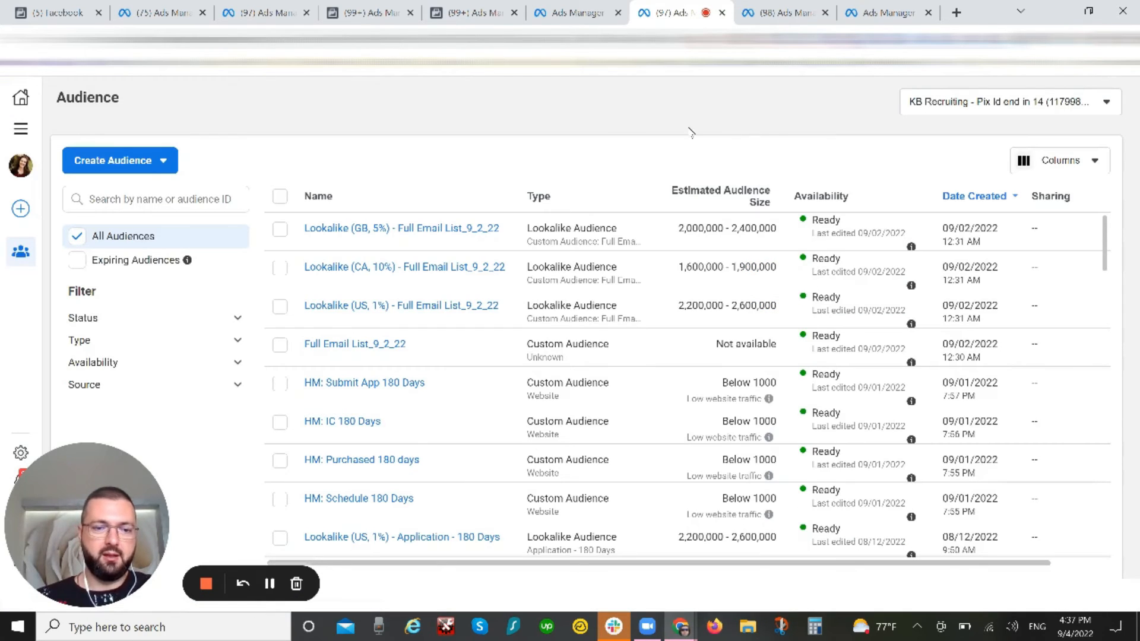
Step: Find the existing HM: All Video Views 25% 365 Days audience in the audience list and open it for editing
scroll(665, 393, down, 5)
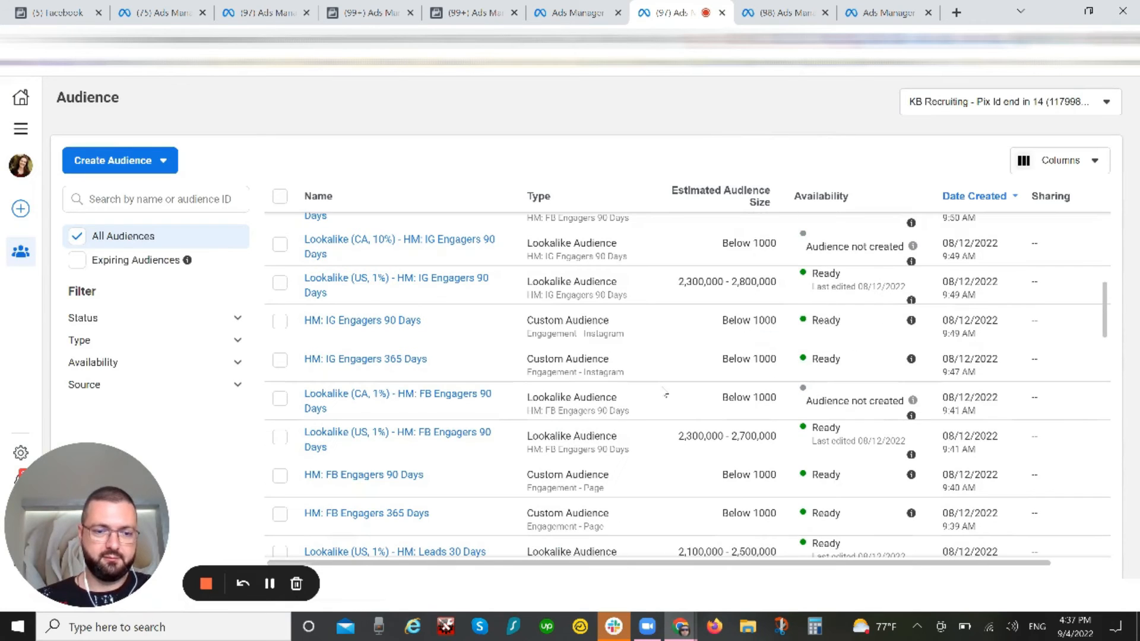
scroll(663, 395, down, 5)
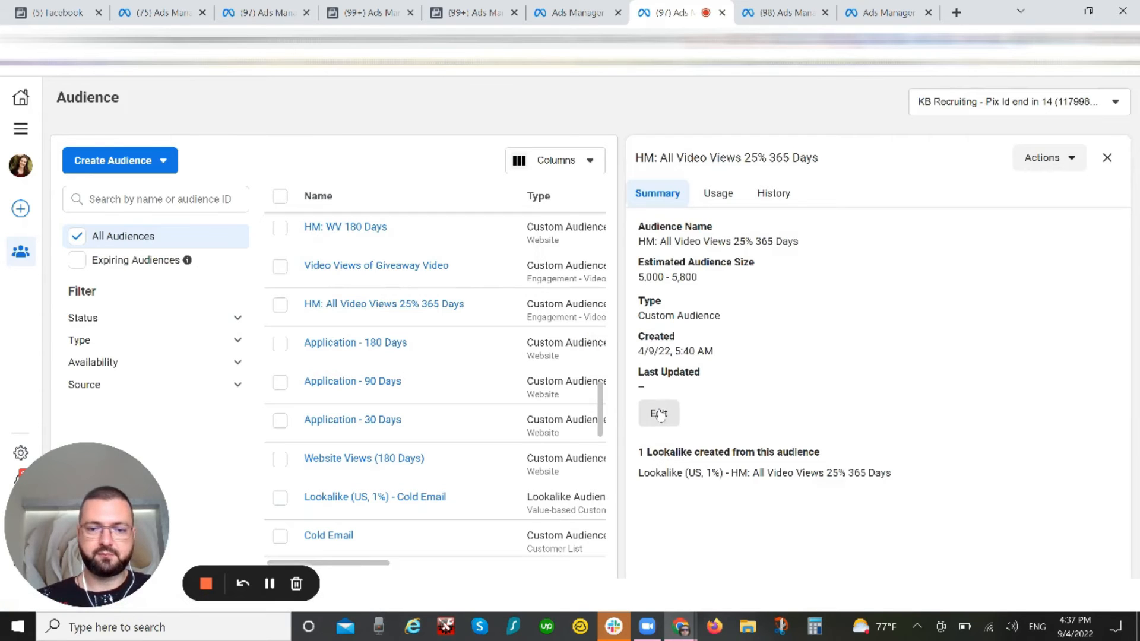
click(659, 415)
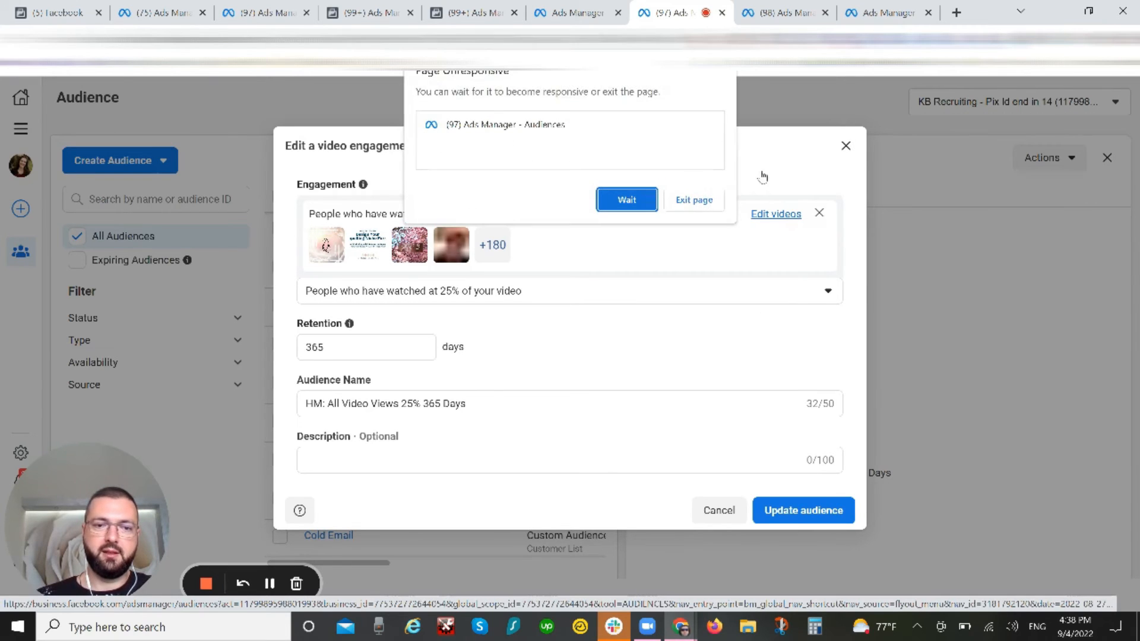
Step: Exit the unresponsive Audiences page and switch to the Ads Manager page showing the selected campaign's ad sets
click(695, 200)
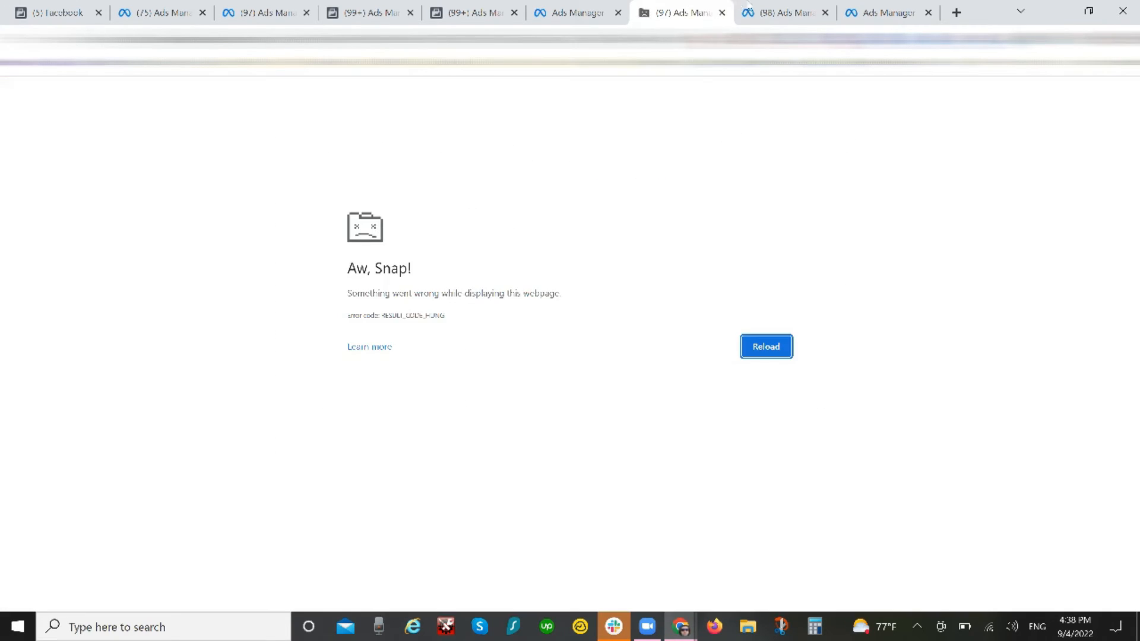
click(751, 12)
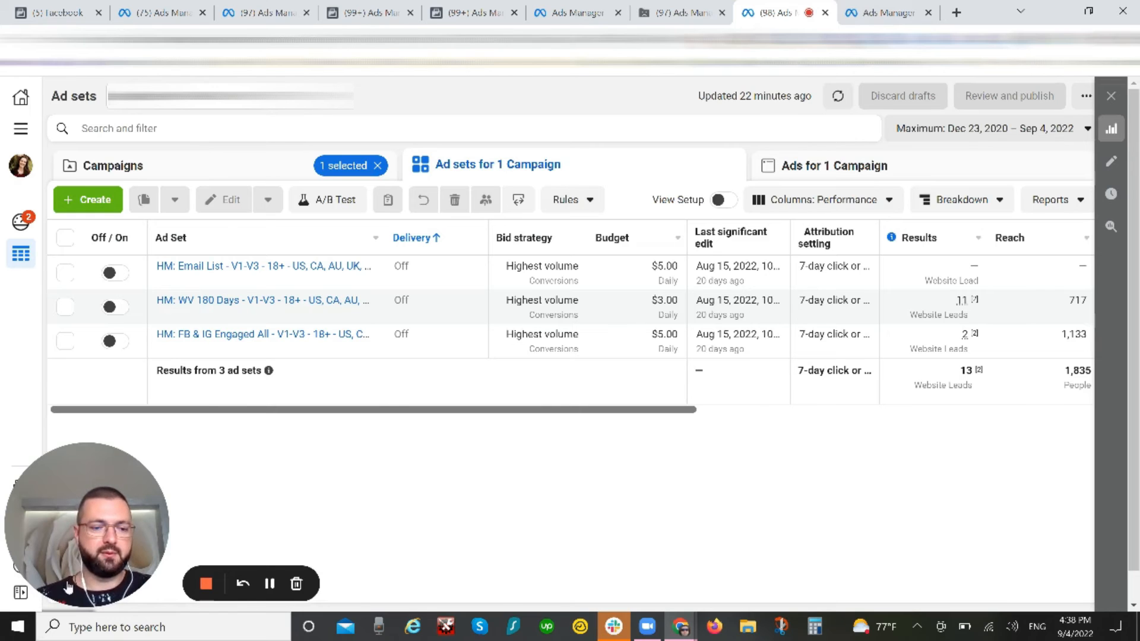
drag(76, 538, 552, 275)
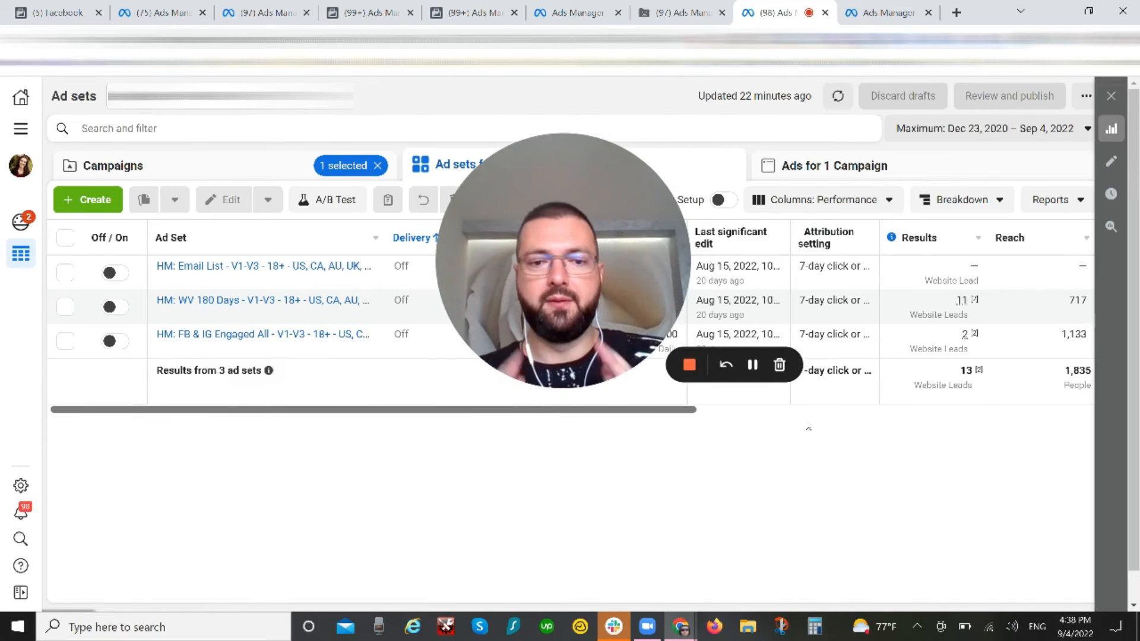